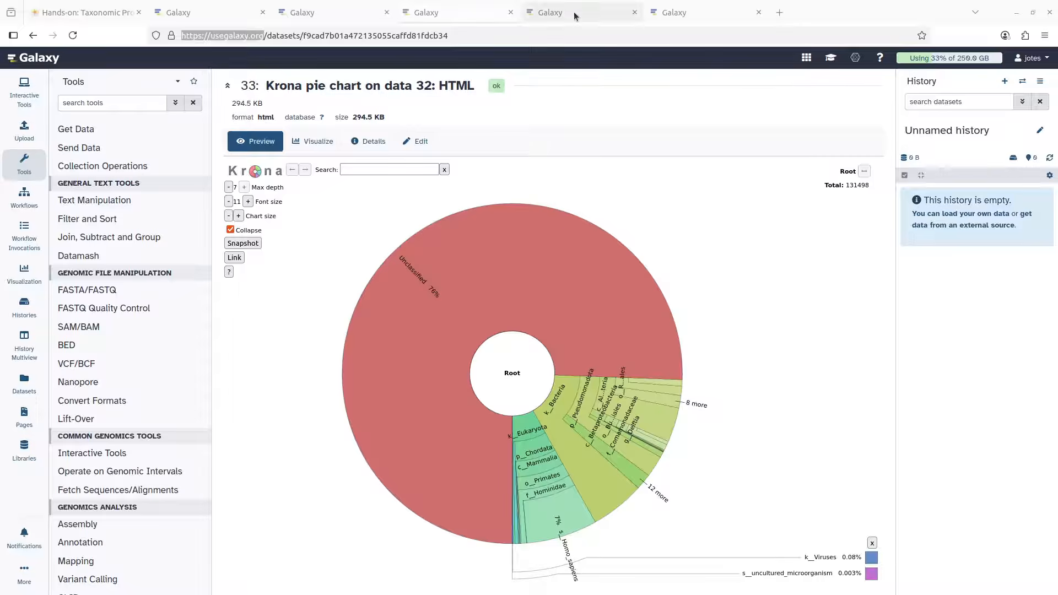
Switch to the usegalaxy.org home page showing a fresh, empty Unnamed history
{"action": "left_click", "coordinate": [575, 13]}
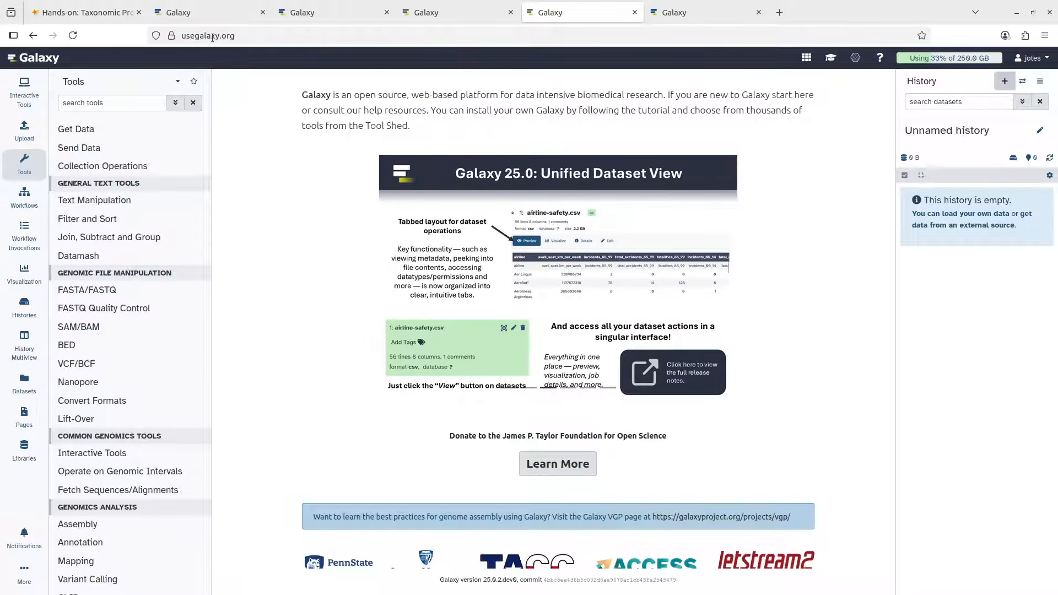
Compare the usegalaxy.eu and usegalaxy.org home pages, ending back on usegalaxy.org
{"action": "left_click", "coordinate": [675, 12]}
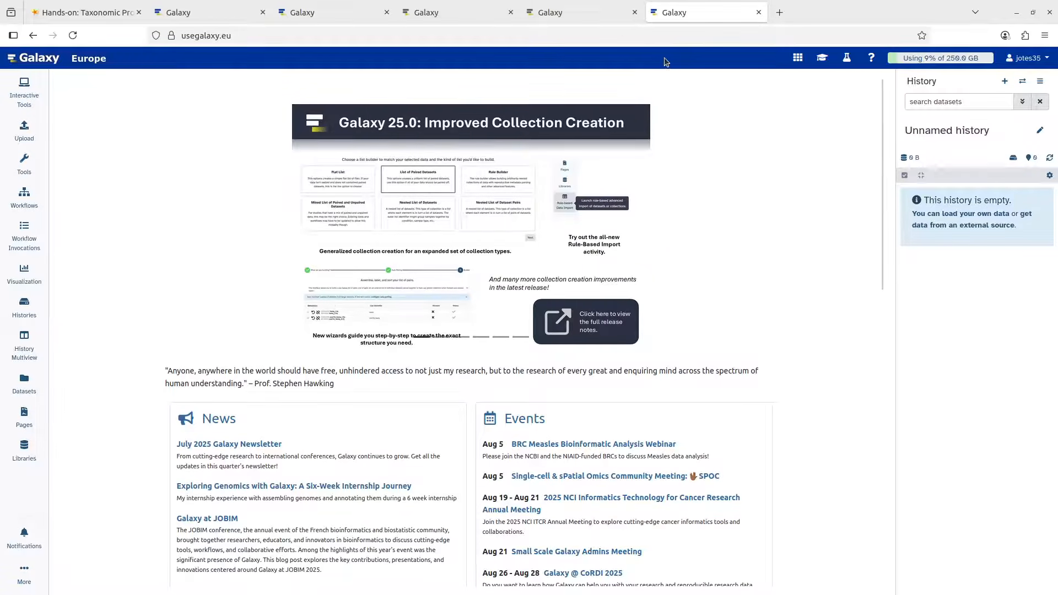
{"action": "left_click", "coordinate": [576, 18]}
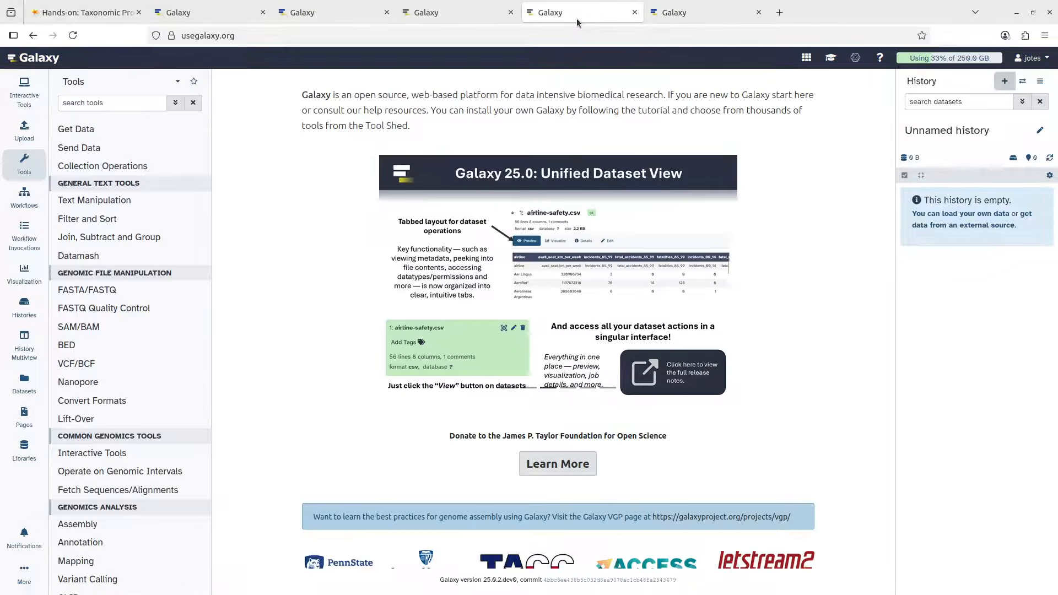
{"action": "left_click", "coordinate": [680, 12]}
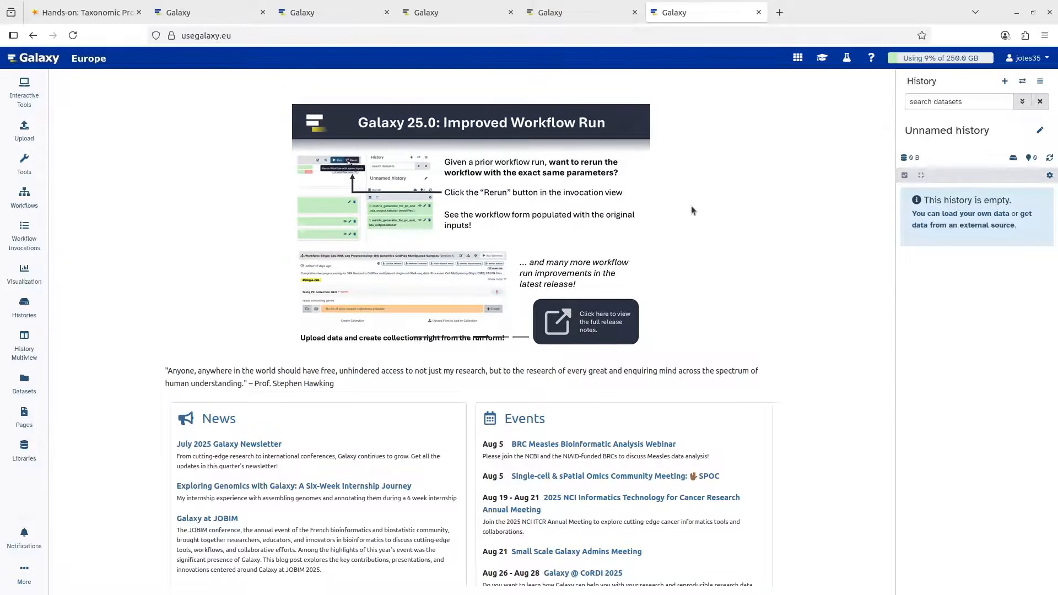
{"action": "left_click", "coordinate": [552, 12]}
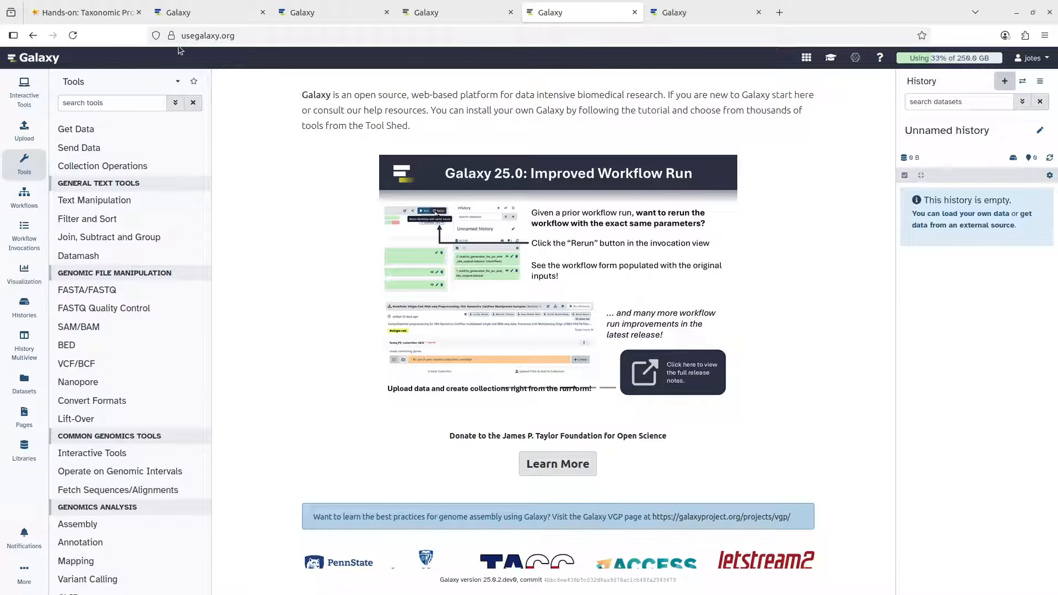
Read through the Taxonomic Profiling tutorial's overview and background sections
{"action": "left_click", "coordinate": [103, 13]}
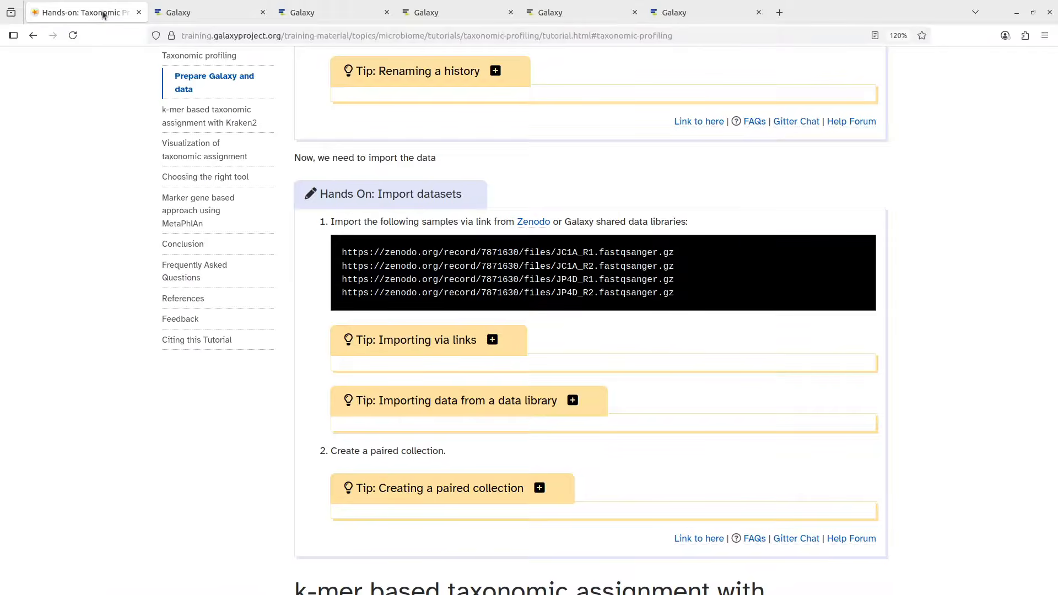
{"action": "scroll", "coordinate": [664, 285], "scroll_direction": "up", "scroll_amount": 10}
{"action": "scroll", "coordinate": [667, 277], "scroll_direction": "up", "scroll_amount": 20}
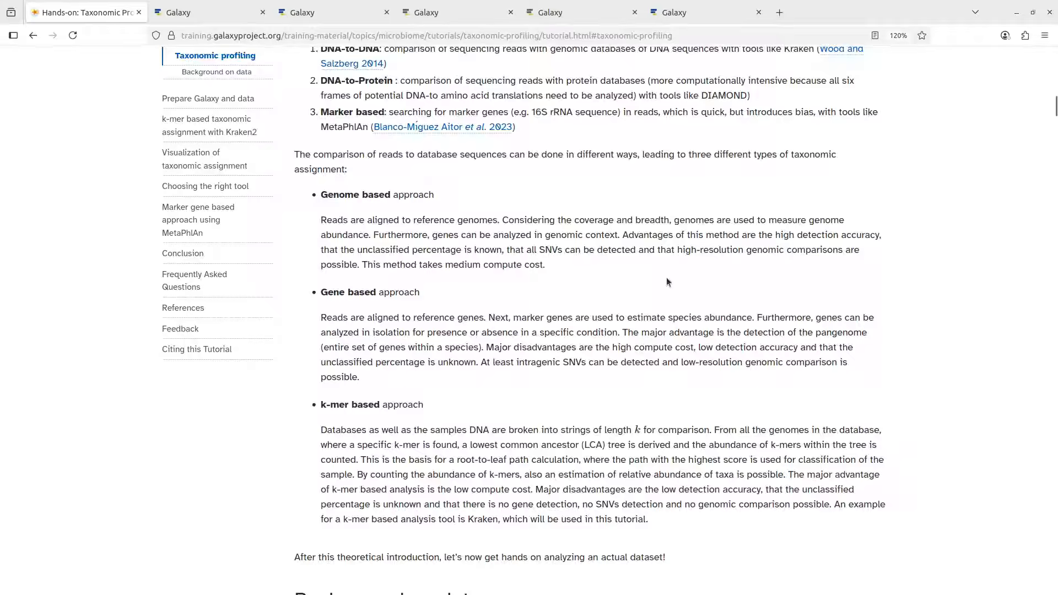
{"action": "scroll", "coordinate": [586, 332], "scroll_direction": "up", "scroll_amount": 3}
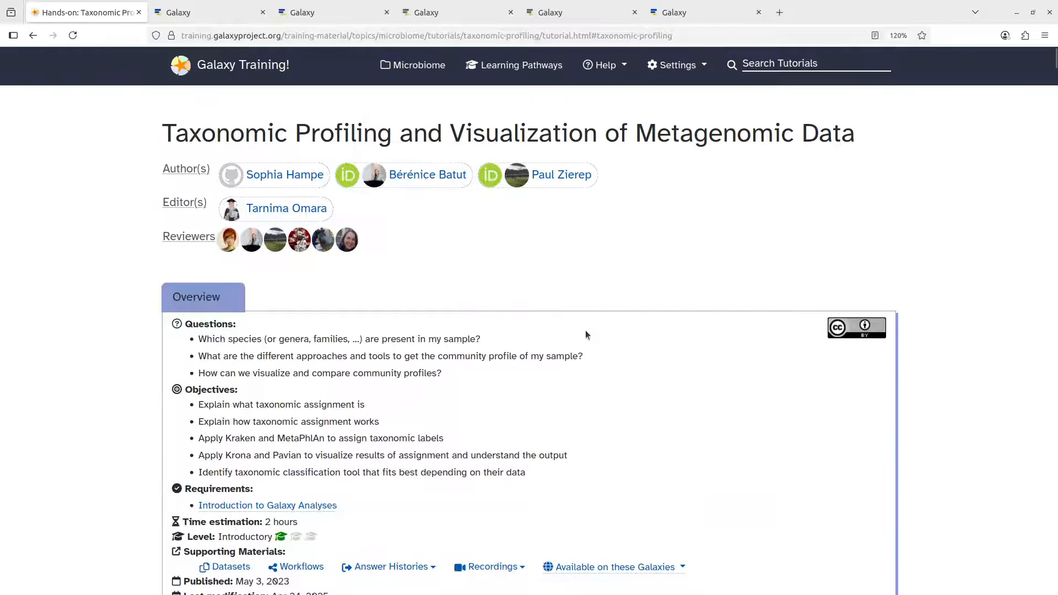
{"action": "scroll", "coordinate": [634, 386], "scroll_direction": "down", "scroll_amount": 3}
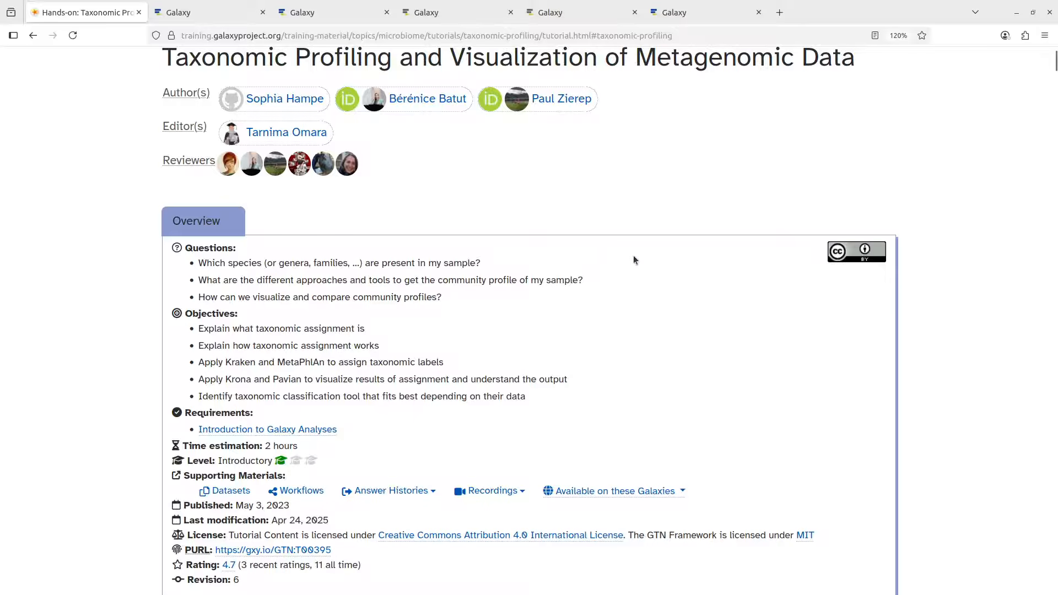
{"action": "scroll", "coordinate": [612, 157], "scroll_direction": "up", "scroll_amount": 3}
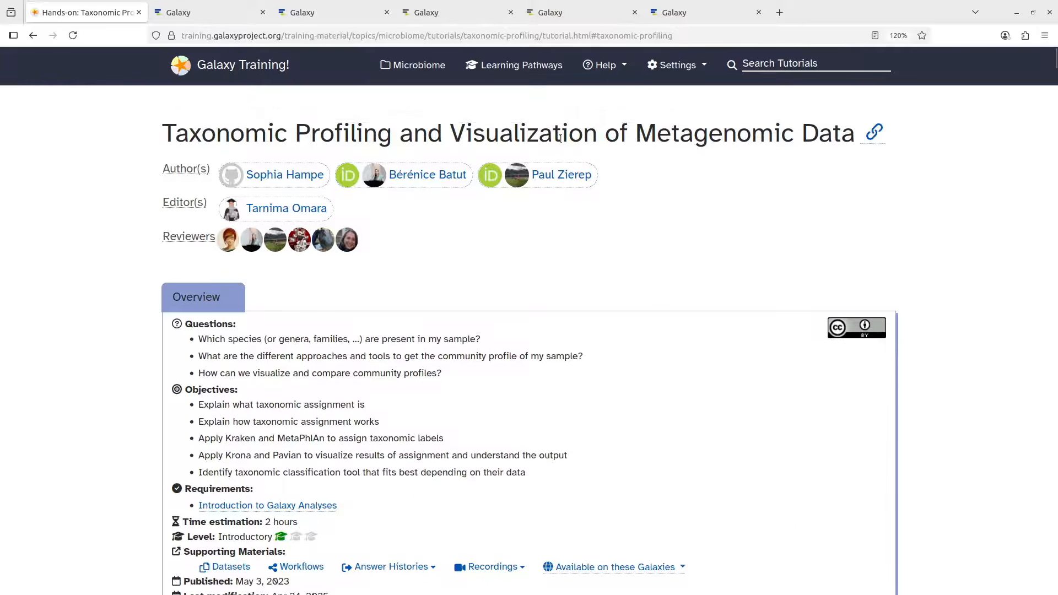
{"action": "scroll", "coordinate": [709, 340], "scroll_direction": "down", "scroll_amount": 15}
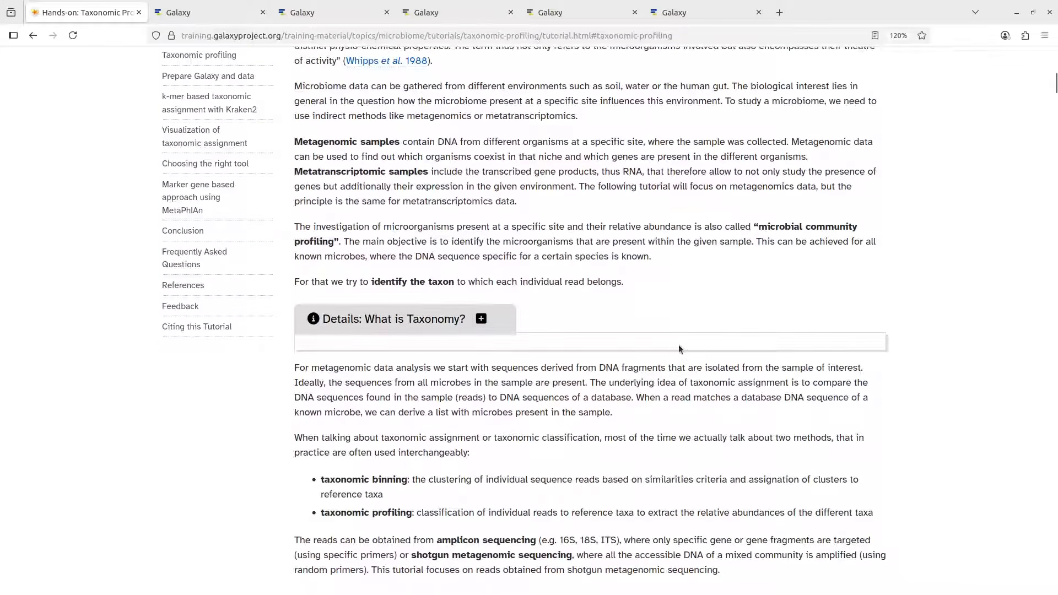
{"action": "scroll", "coordinate": [705, 394], "scroll_direction": "down", "scroll_amount": 10}
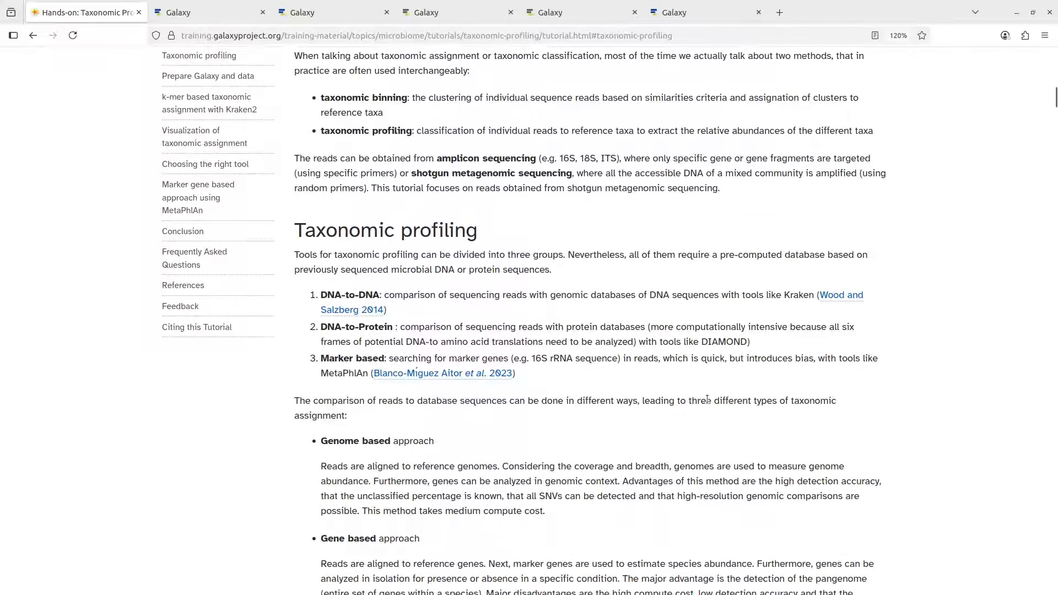
{"action": "scroll", "coordinate": [646, 385], "scroll_direction": "down", "scroll_amount": 7}
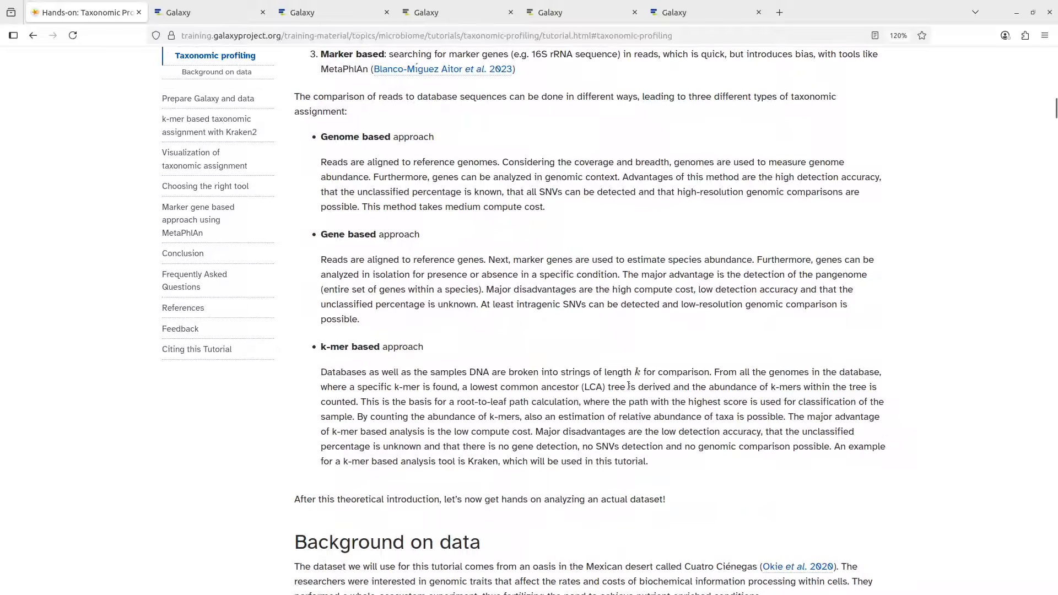
{"action": "scroll", "coordinate": [645, 394], "scroll_direction": "down", "scroll_amount": 4}
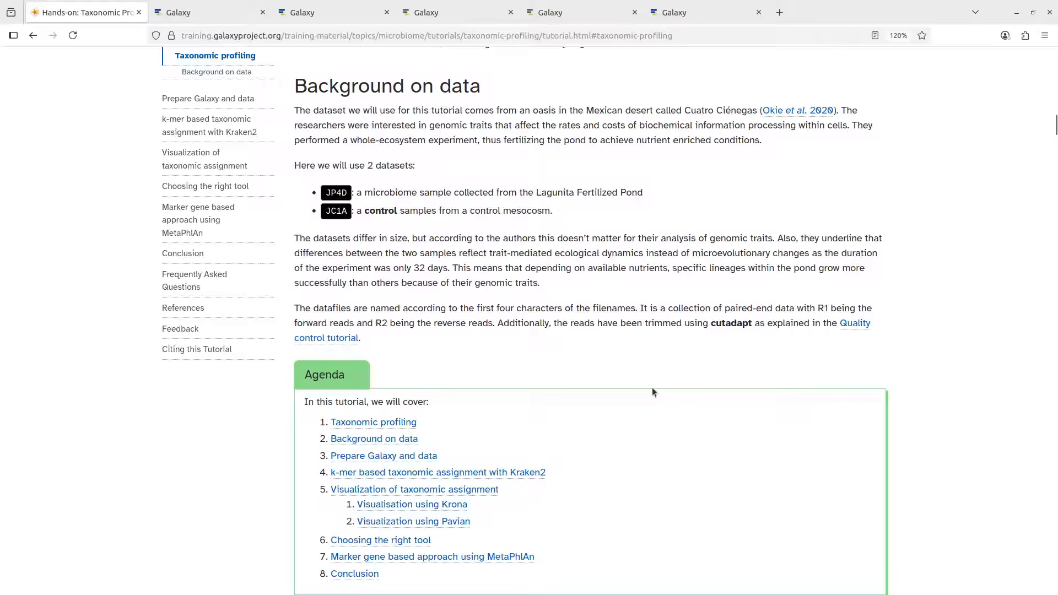
{"action": "key", "text": "Home"}
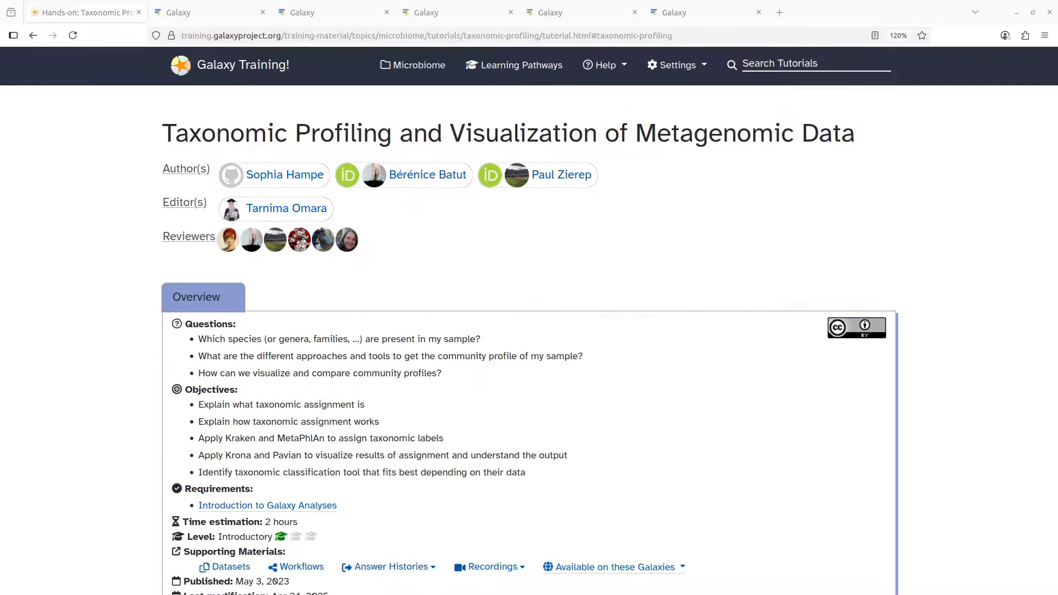
{"action": "scroll", "coordinate": [620, 312], "scroll_direction": "down", "scroll_amount": 4}
{"action": "scroll", "coordinate": [620, 312], "scroll_direction": "down", "scroll_amount": 8}
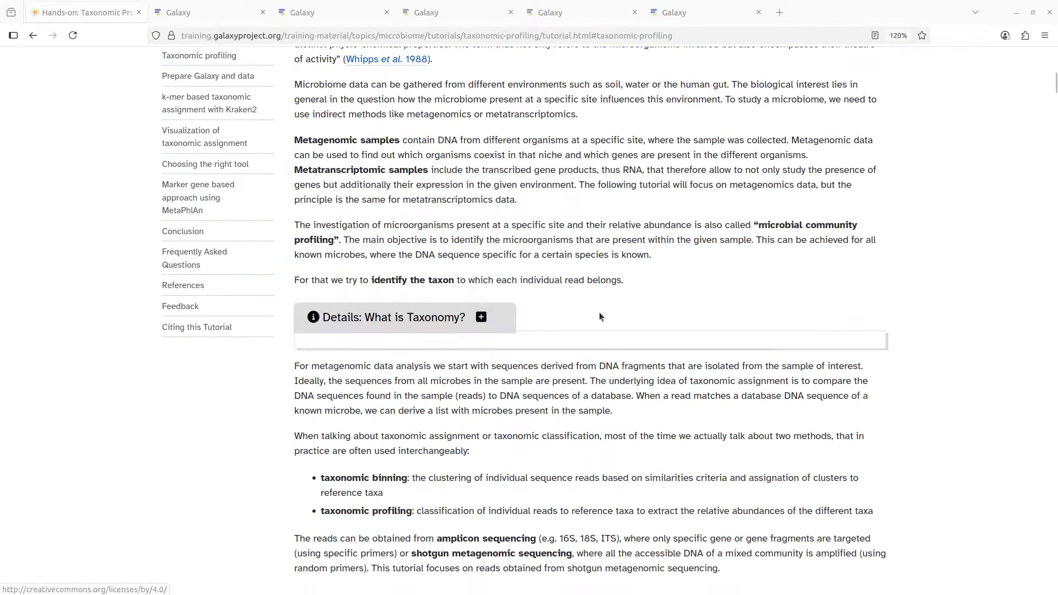
Glance at the Krona pie chart, then return to the usegalaxy.org home page
{"action": "left_click", "coordinate": [462, 17]}
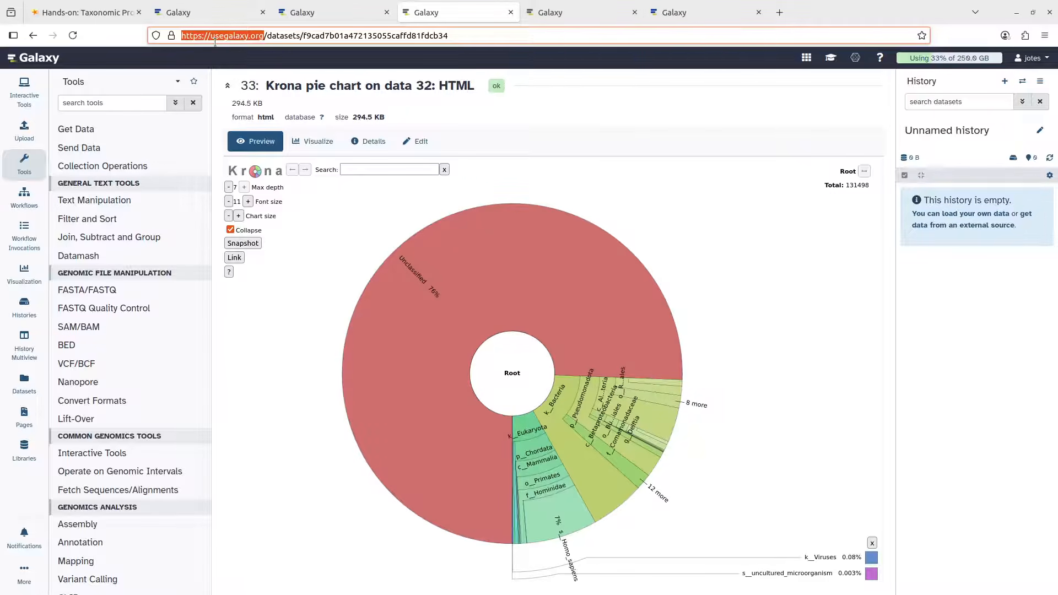
{"action": "left_click", "coordinate": [66, 19]}
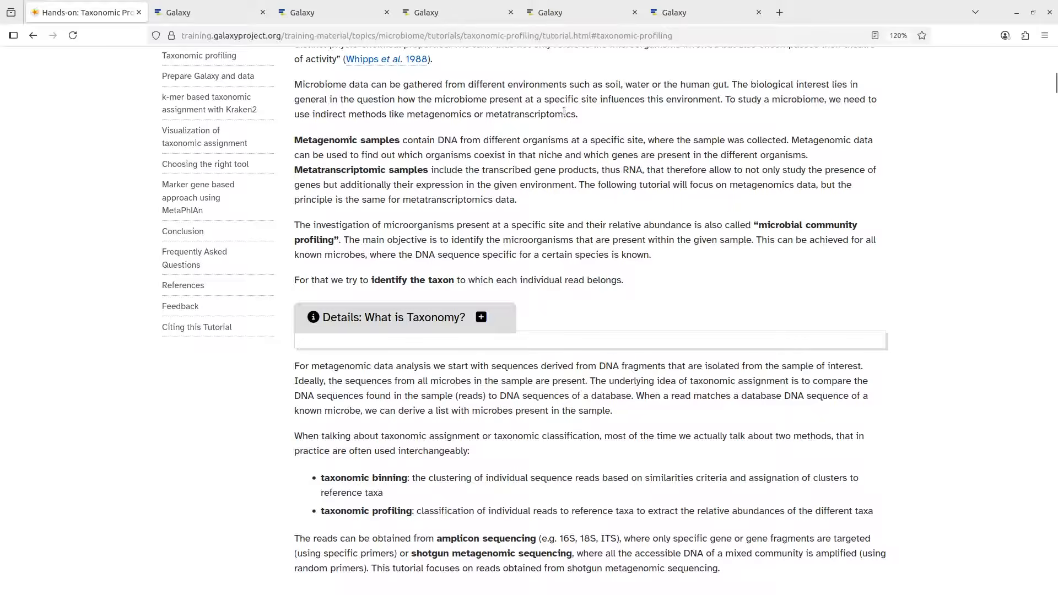
{"action": "left_click", "coordinate": [557, 13]}
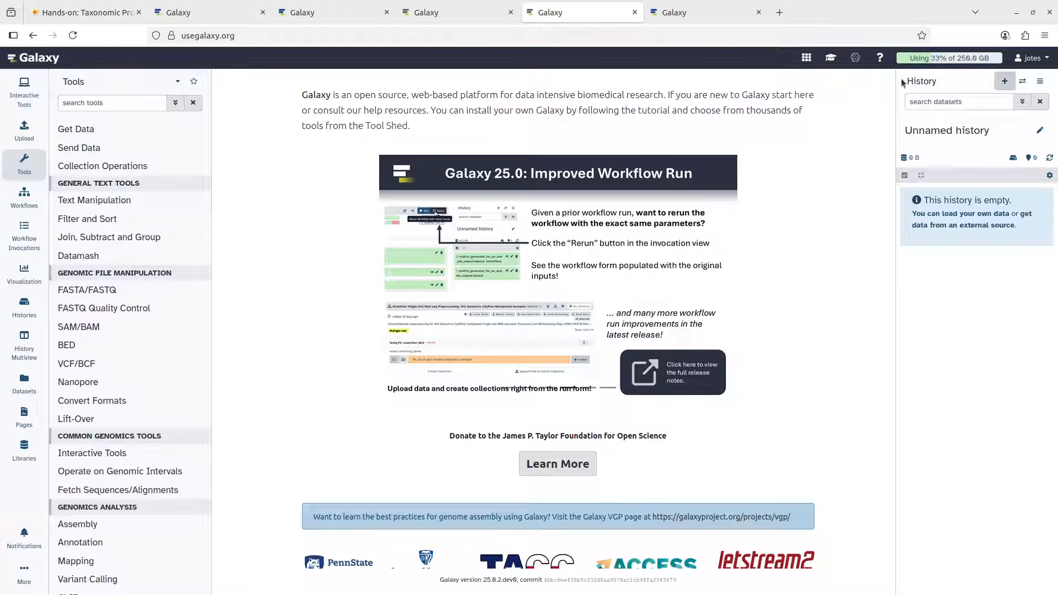
Replace the history name with 'metagenomics sequence data classification' and save it
{"action": "left_click_drag", "start_coordinate": [905, 84], "coordinate": [976, 90]}
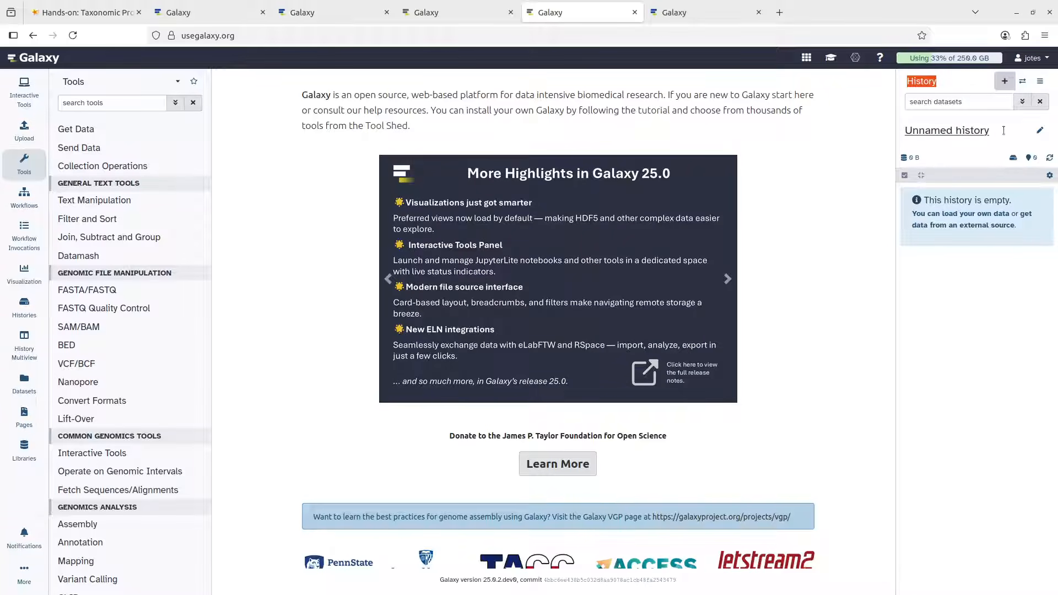
{"action": "left_click", "coordinate": [1039, 133]}
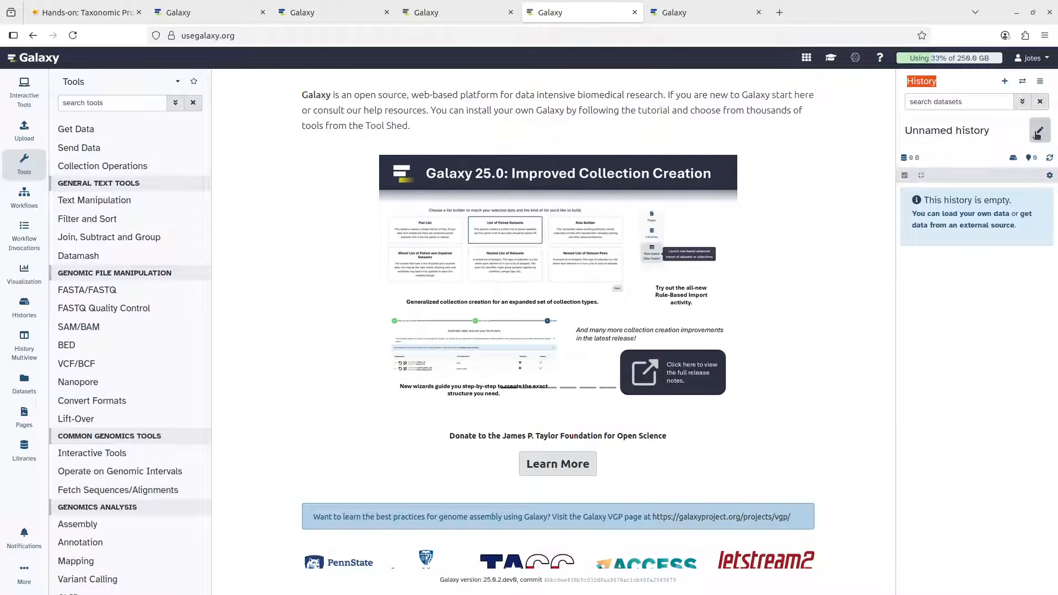
{"action": "left_click", "coordinate": [1037, 134]}
{"action": "left_click_drag", "start_coordinate": [972, 159], "coordinate": [876, 148]}
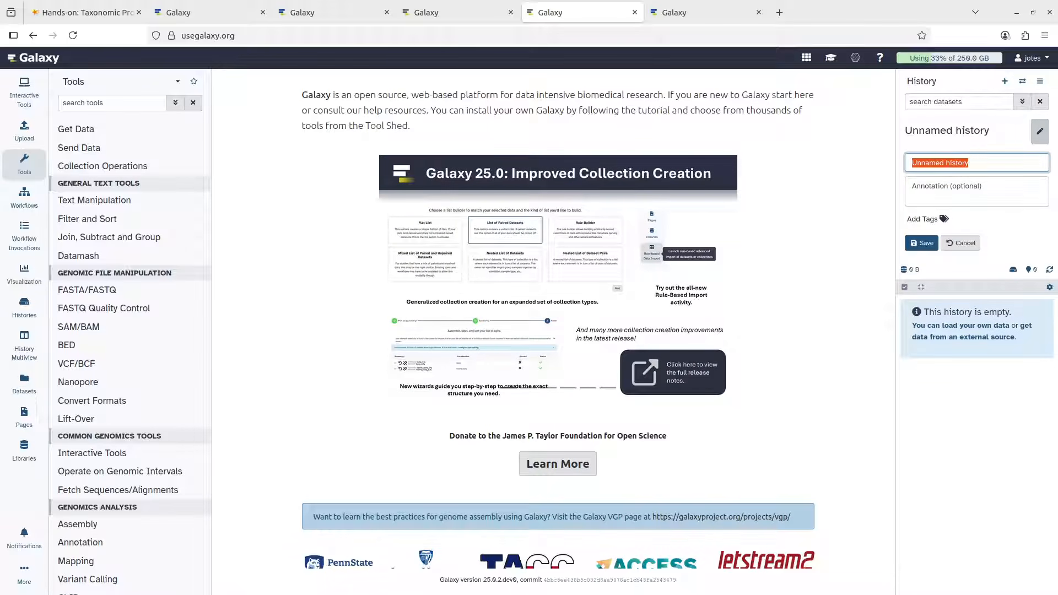
{"action": "type", "text": "KRA"}
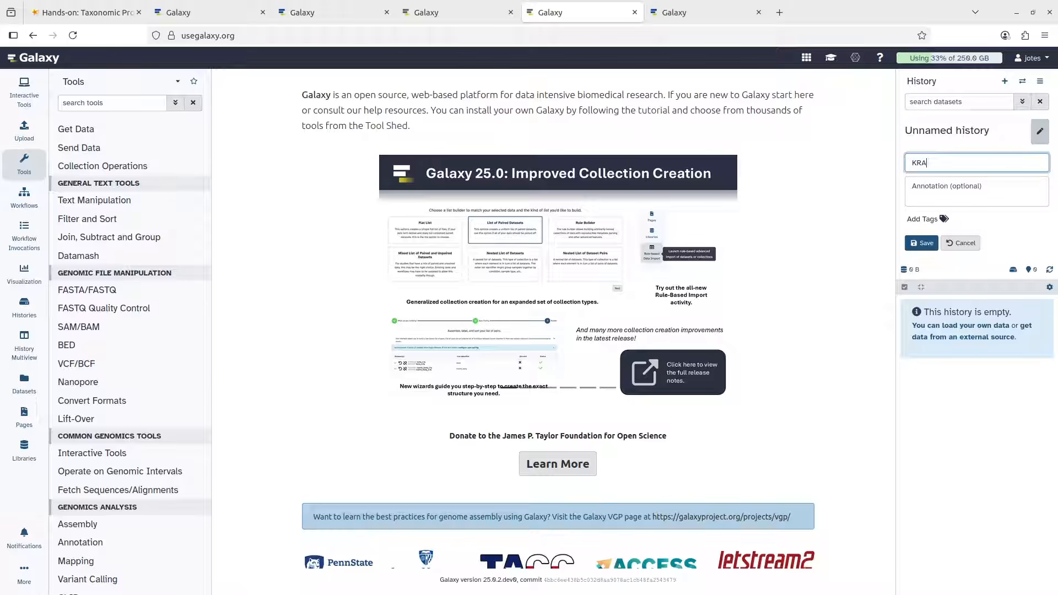
{"action": "type", "text": "KEN CLASSI"}
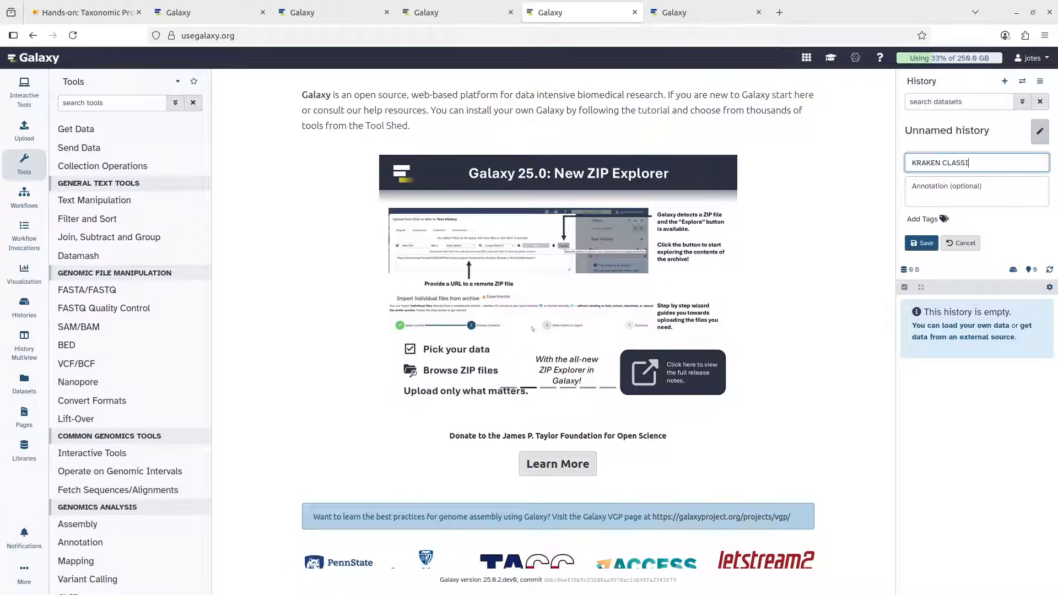
{"action": "type", "text": "FICATION"}
{"action": "key", "text": "ctrl+a"}
{"action": "type", "text": "meta"}
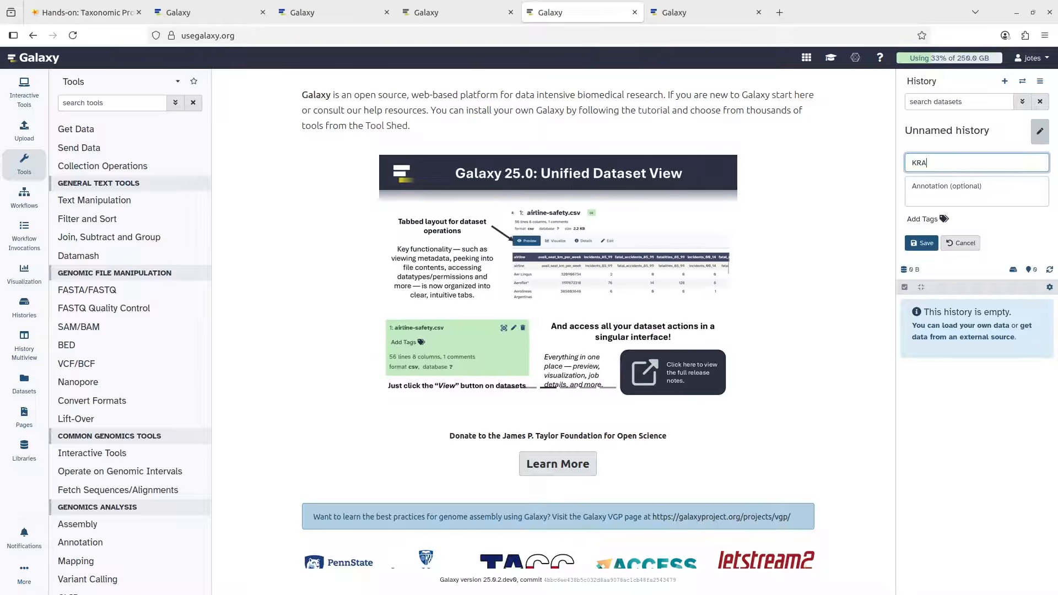
{"action": "type", "text": "genomics data classi"}
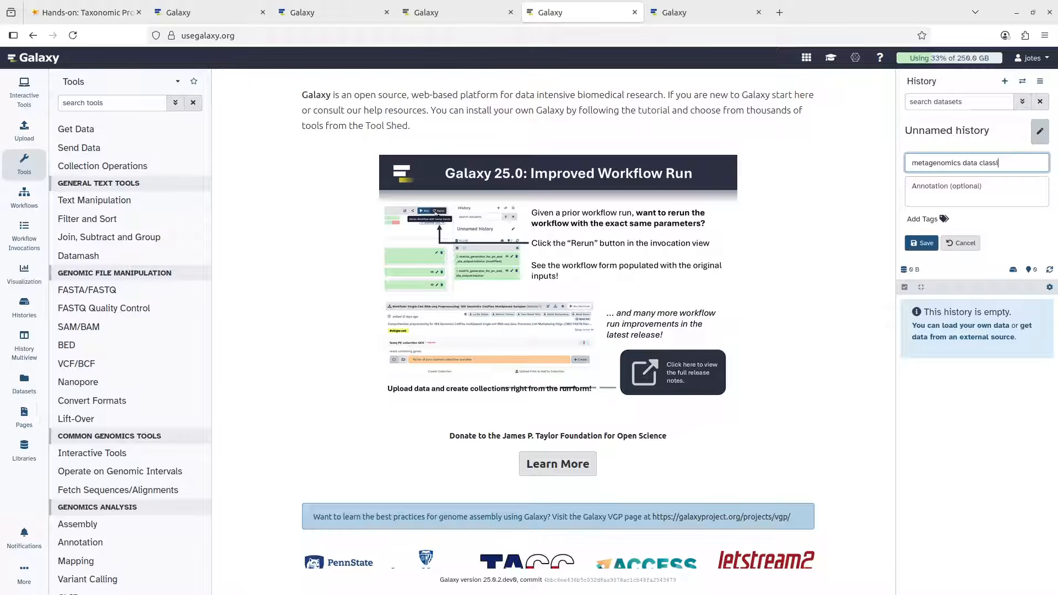
{"action": "type", "text": "fication"}
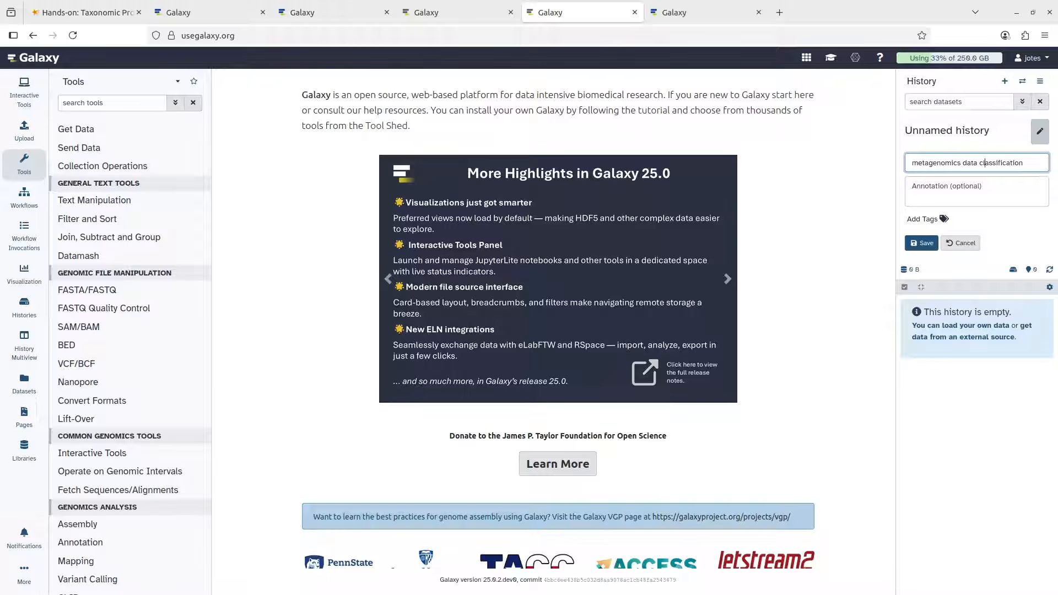
{"action": "type", "text": "sequence"}
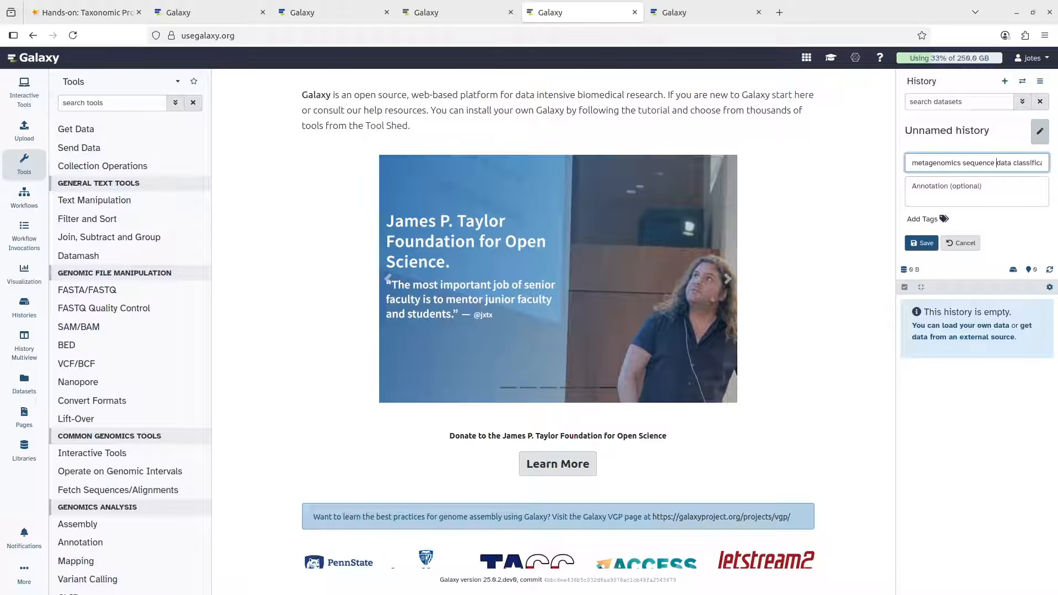
{"action": "left_click", "coordinate": [919, 244]}
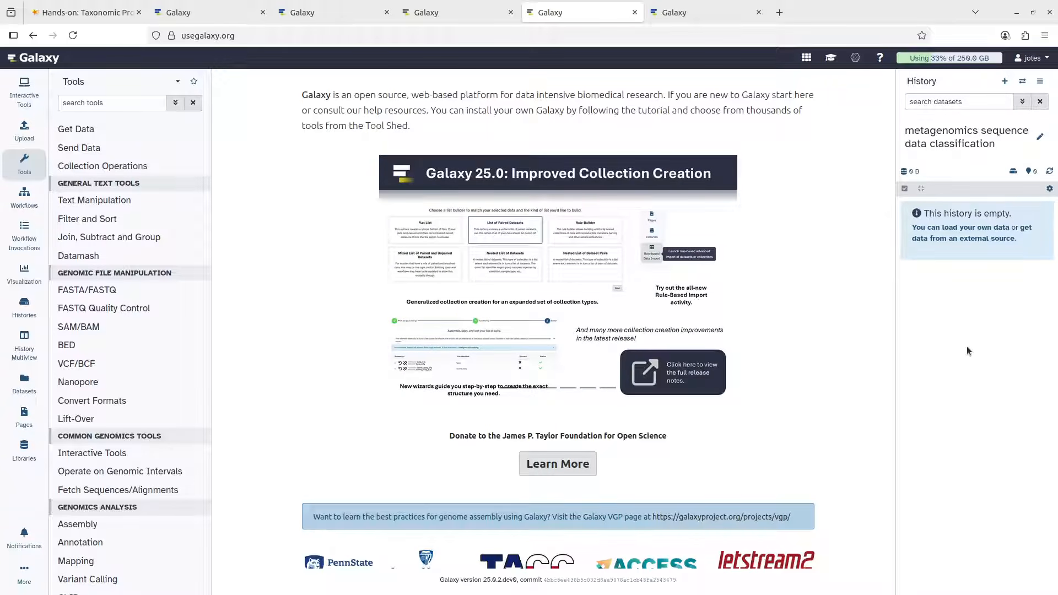
Browse the existing histories without switching, then go back to the tutorial
{"action": "left_click", "coordinate": [1022, 83]}
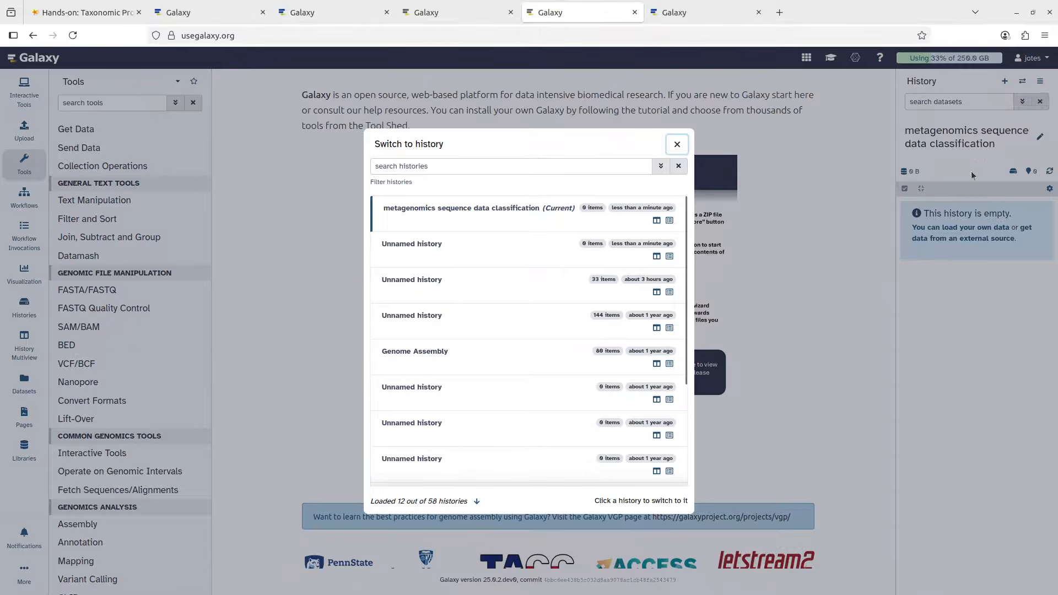
{"action": "scroll", "coordinate": [627, 398], "scroll_direction": "down", "scroll_amount": 3}
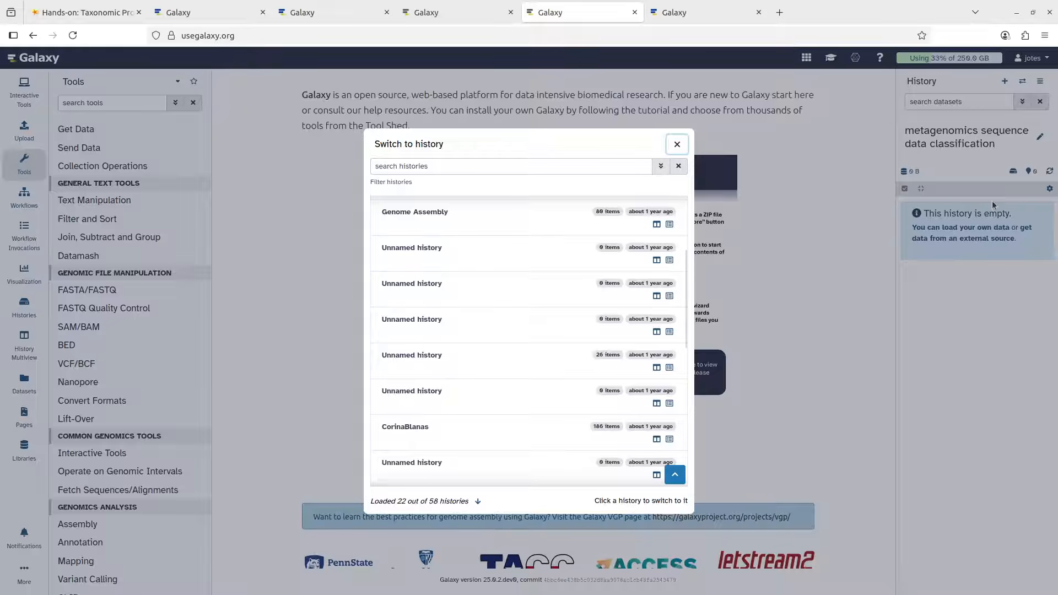
{"action": "left_click", "coordinate": [994, 299]}
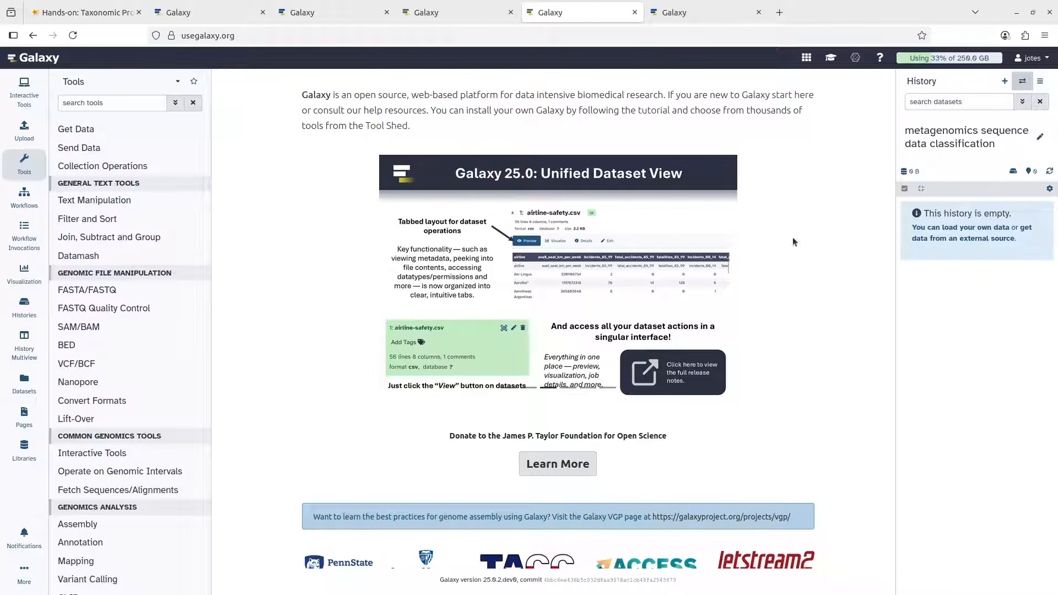
{"action": "left_click", "coordinate": [86, 16]}
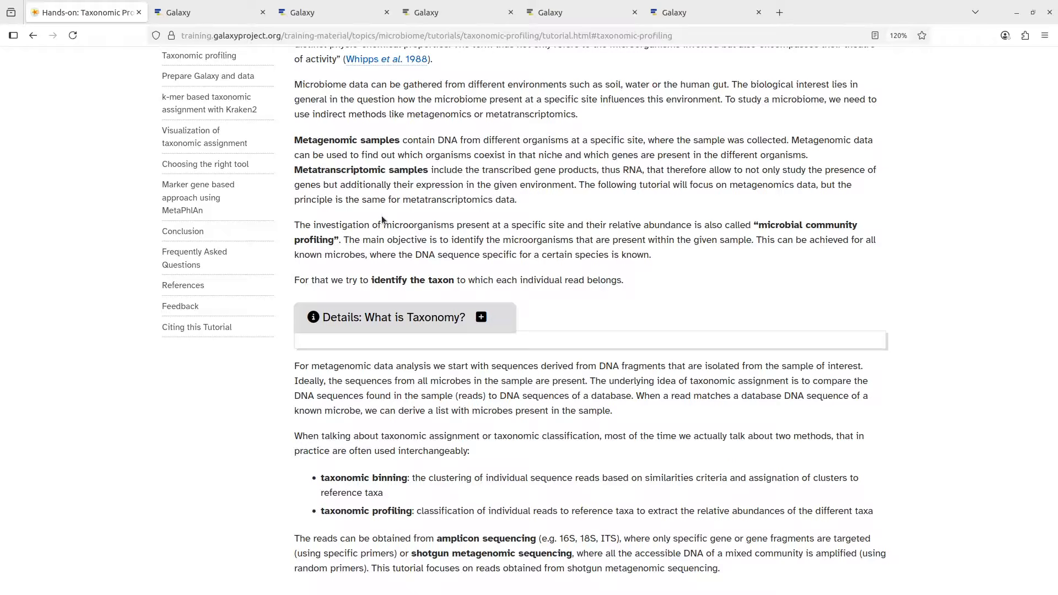
Scroll the tutorial past Overview and Background to the Agenda and Prepare Galaxy and data section
{"action": "scroll", "coordinate": [441, 230], "scroll_direction": "up", "scroll_amount": 7}
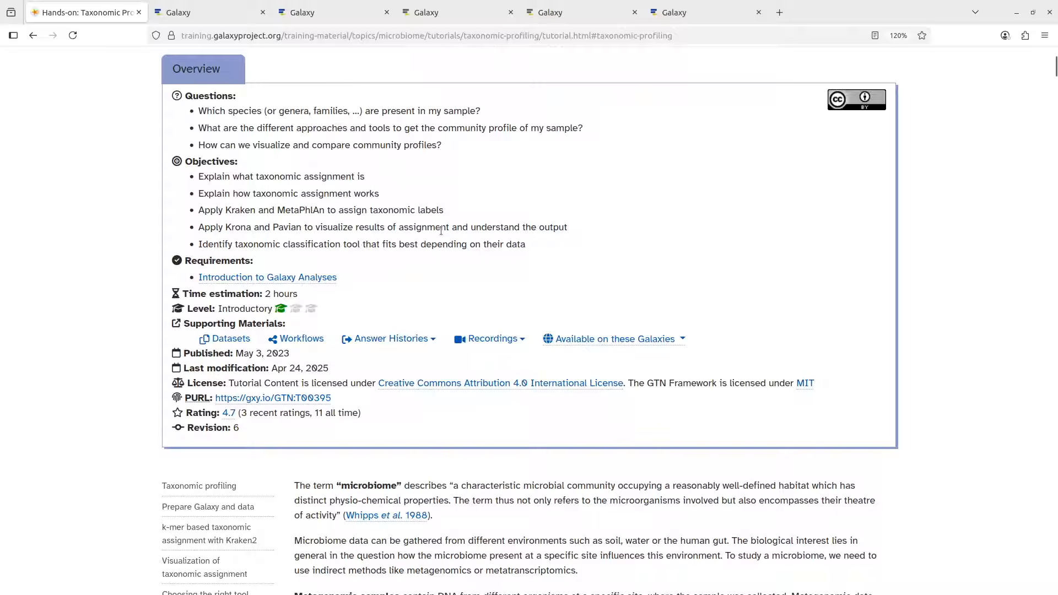
{"action": "scroll", "coordinate": [441, 230], "scroll_direction": "up", "scroll_amount": 4}
{"action": "scroll", "coordinate": [441, 231], "scroll_direction": "down", "scroll_amount": 5}
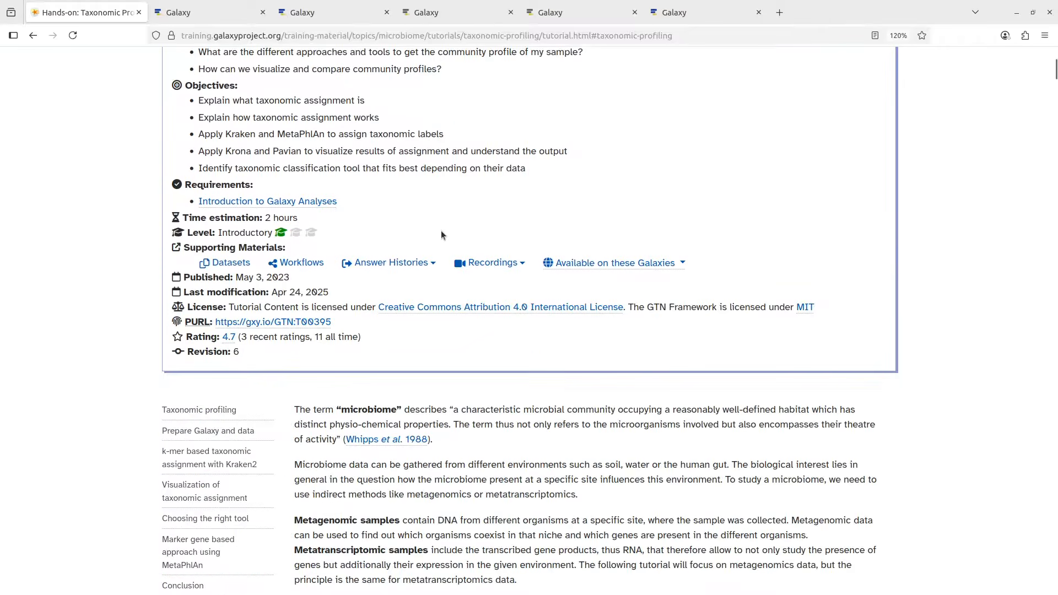
{"action": "scroll", "coordinate": [441, 232], "scroll_direction": "down", "scroll_amount": 20}
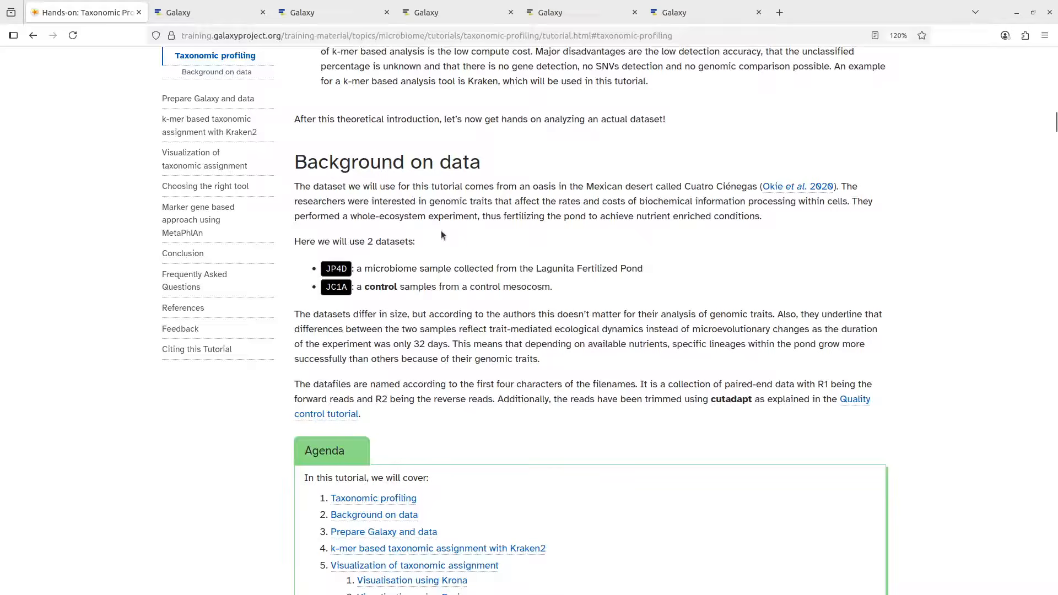
{"action": "scroll", "coordinate": [441, 235], "scroll_direction": "down", "scroll_amount": 5}
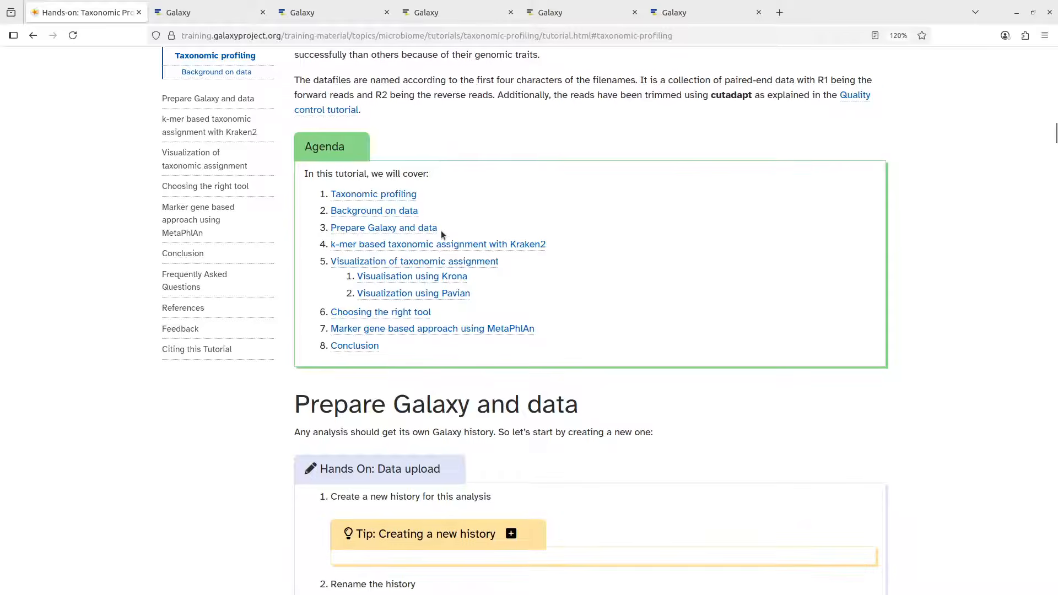
Jump to the Prepare Galaxy and data section and find the Import datasets links
{"action": "left_click", "coordinate": [381, 233]}
{"action": "scroll", "coordinate": [459, 331], "scroll_direction": "down", "scroll_amount": 5}
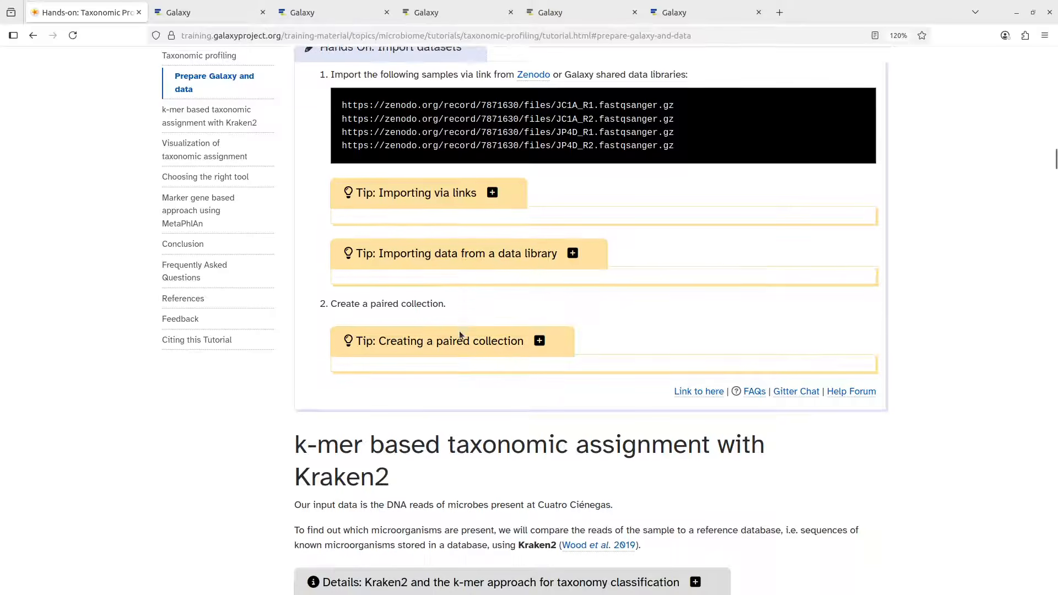
{"action": "scroll", "coordinate": [459, 331], "scroll_direction": "up", "scroll_amount": 4}
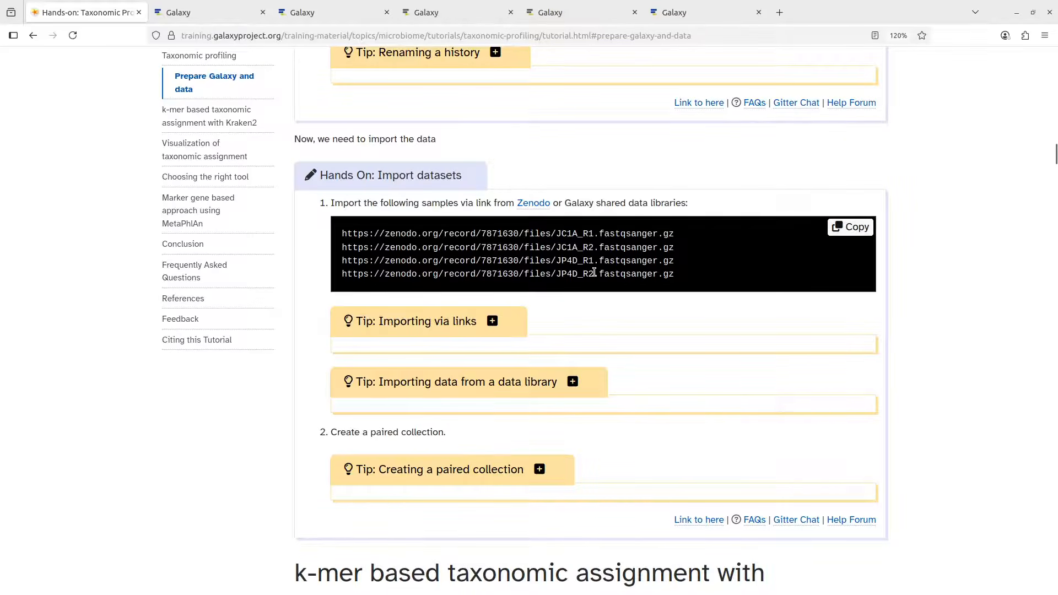
{"action": "scroll", "coordinate": [595, 273], "scroll_direction": "up", "scroll_amount": 5}
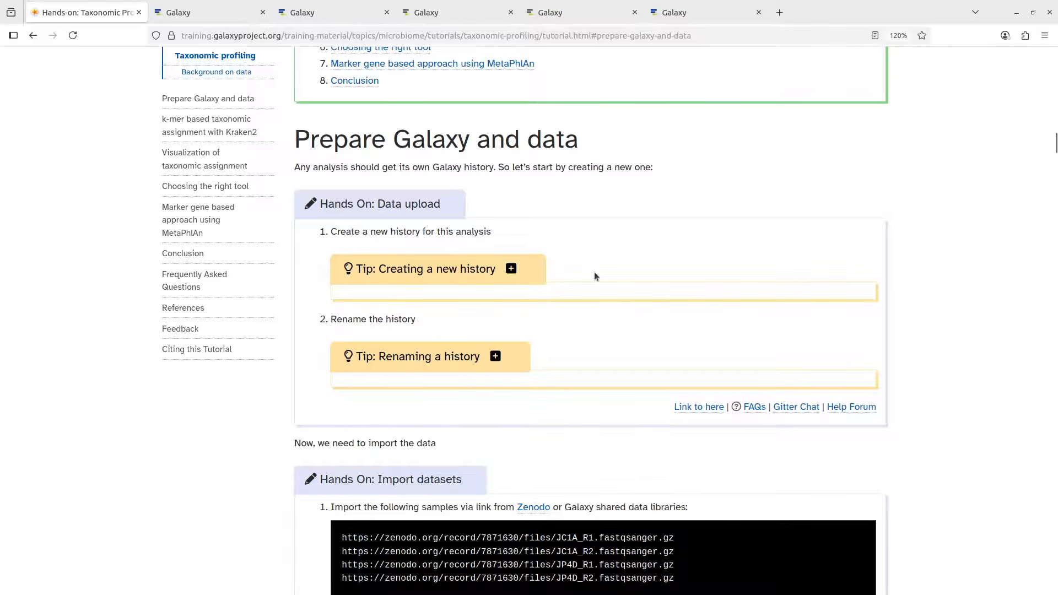
{"action": "scroll", "coordinate": [594, 273], "scroll_direction": "down", "scroll_amount": 4}
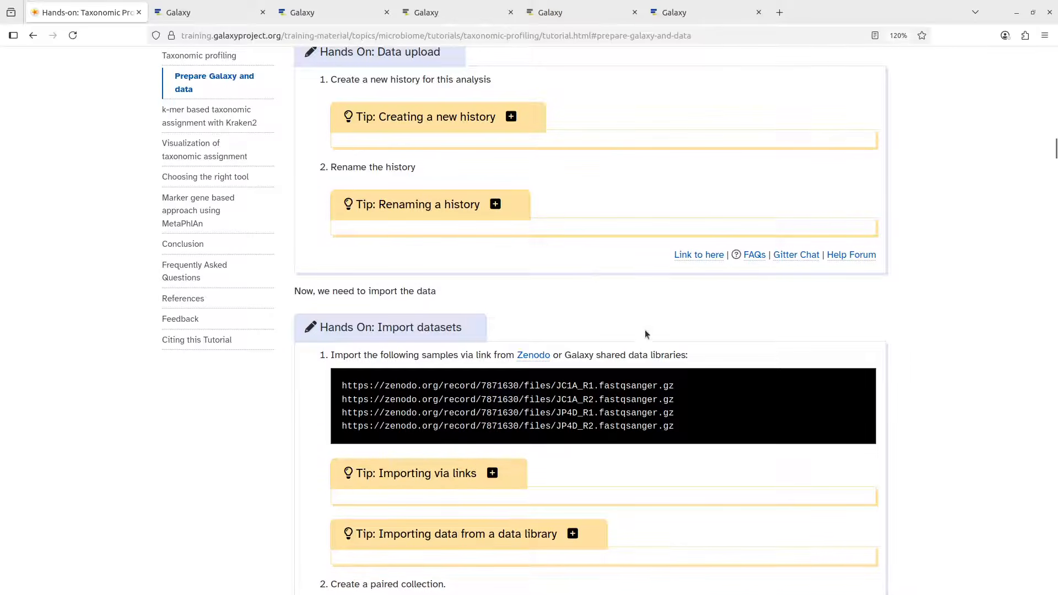
Select and copy the JC1A_R1 and JC1A_R2 Zenodo URLs
{"action": "mouse_move", "coordinate": [642, 375]}
{"action": "left_click_drag", "start_coordinate": [683, 400], "coordinate": [341, 389]}
{"action": "left_click_drag", "start_coordinate": [686, 438], "coordinate": [337, 419]}
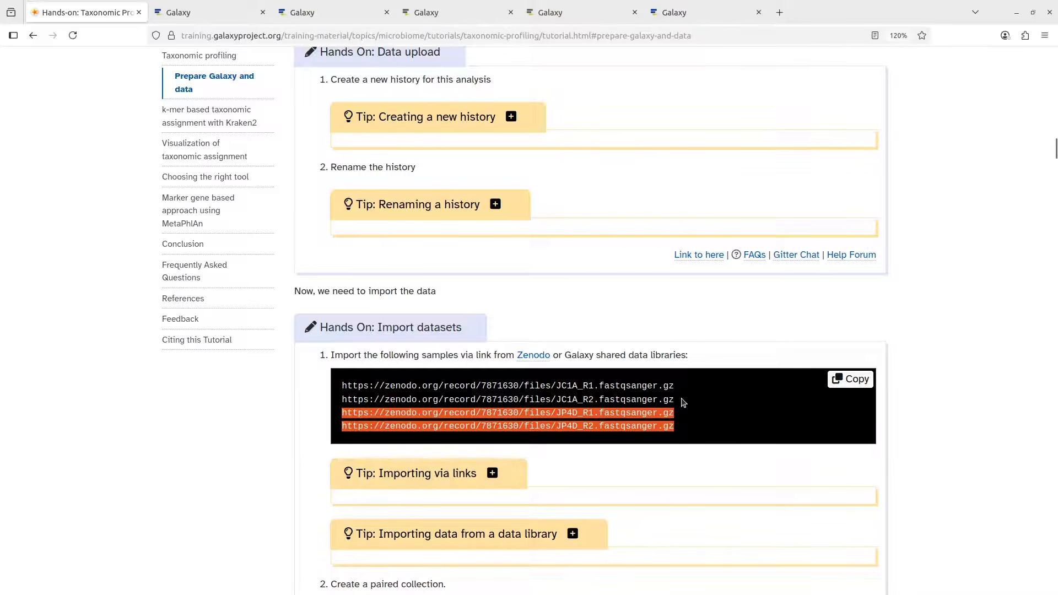
{"action": "left_click_drag", "start_coordinate": [689, 402], "coordinate": [337, 385]}
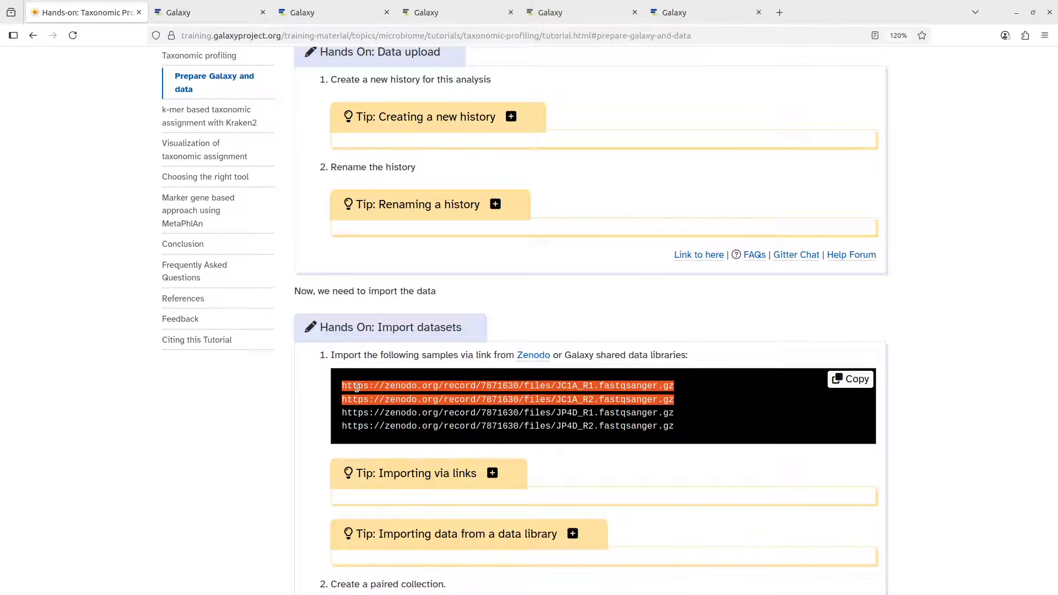
{"action": "left_click", "coordinate": [699, 398]}
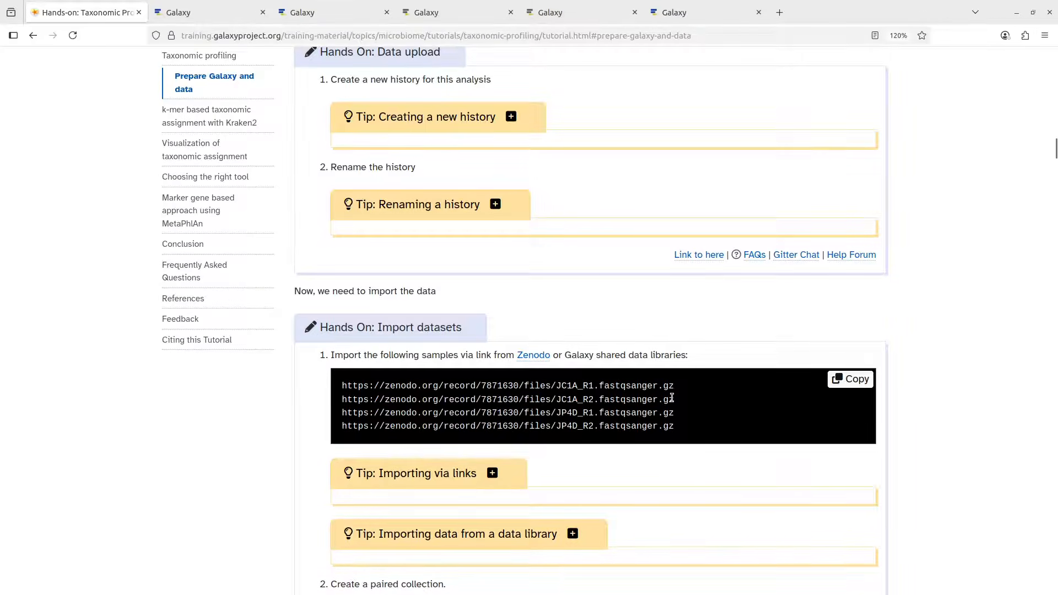
{"action": "left_click_drag", "start_coordinate": [675, 400], "coordinate": [338, 381]}
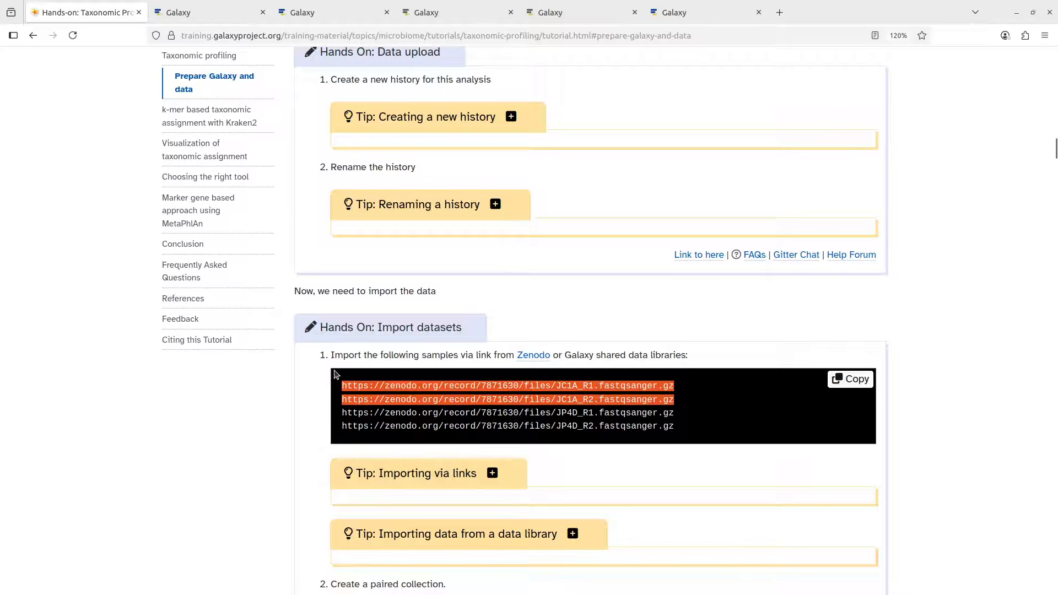
{"action": "right_click", "coordinate": [372, 388]}
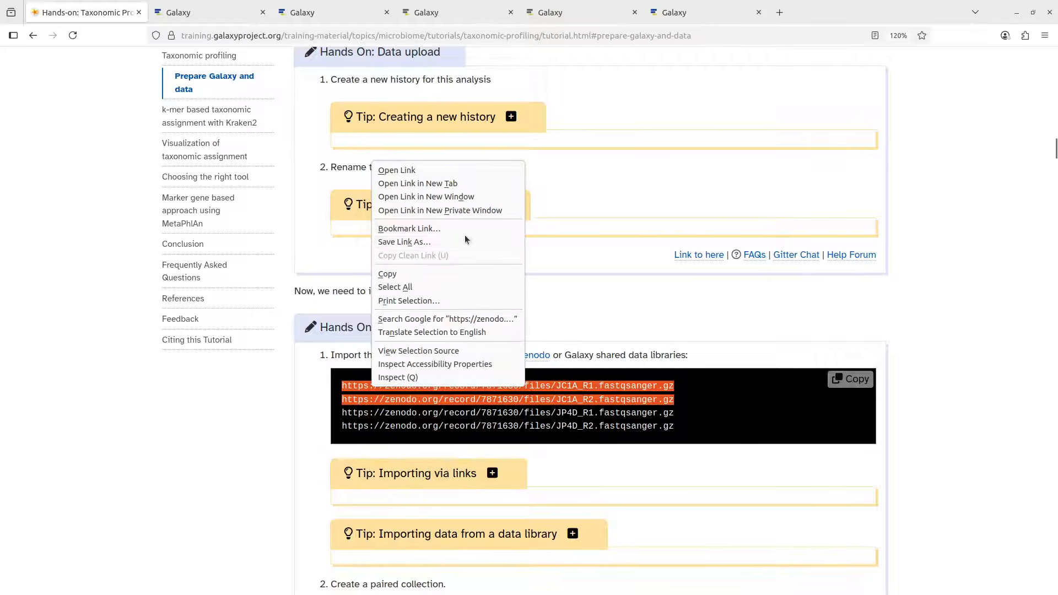
{"action": "left_click", "coordinate": [399, 275]}
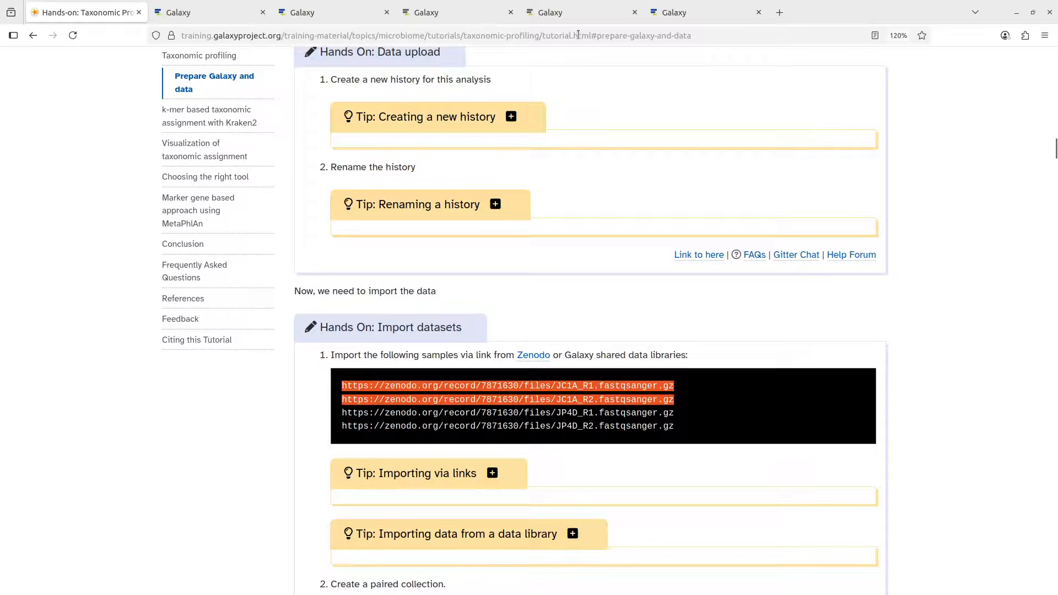
Paste the JC1A_R1 and JC1A_R2 Zenodo URLs into a Paste/Fetch upload entry
{"action": "left_click", "coordinate": [574, 15]}
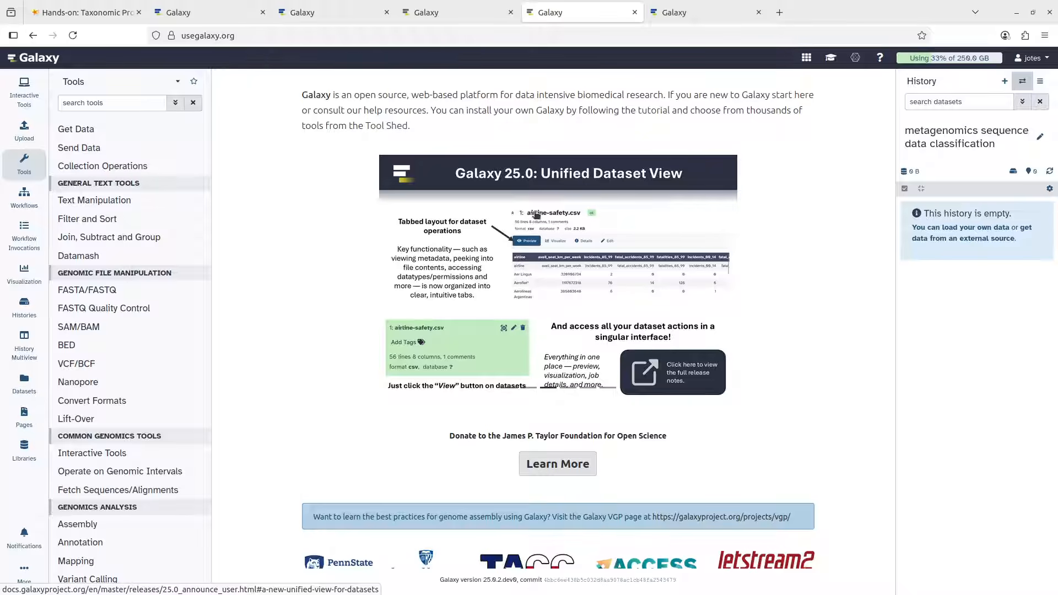
{"action": "left_click", "coordinate": [25, 132]}
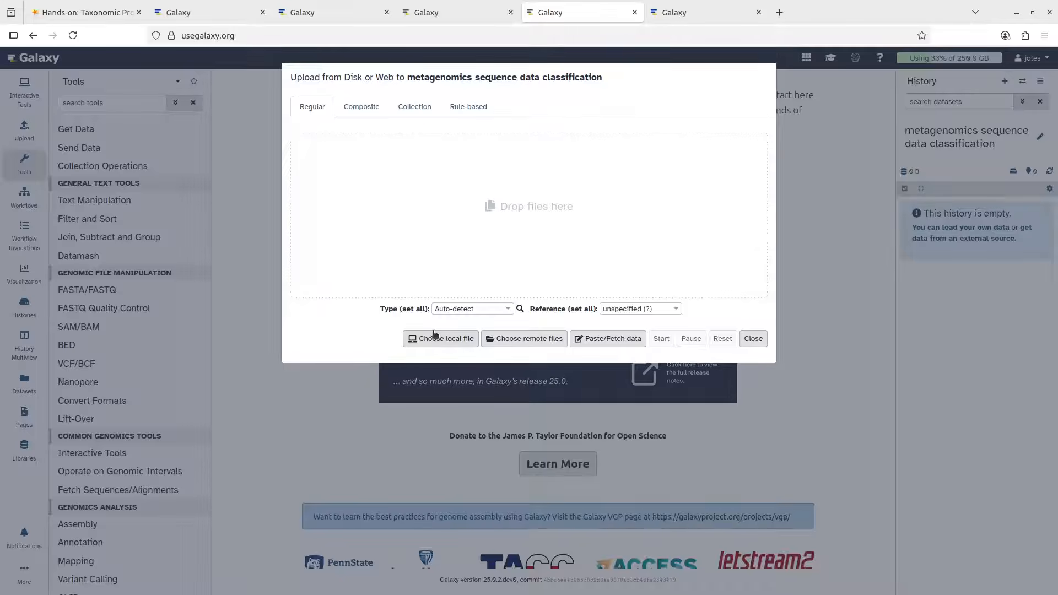
{"action": "left_click", "coordinate": [626, 345]}
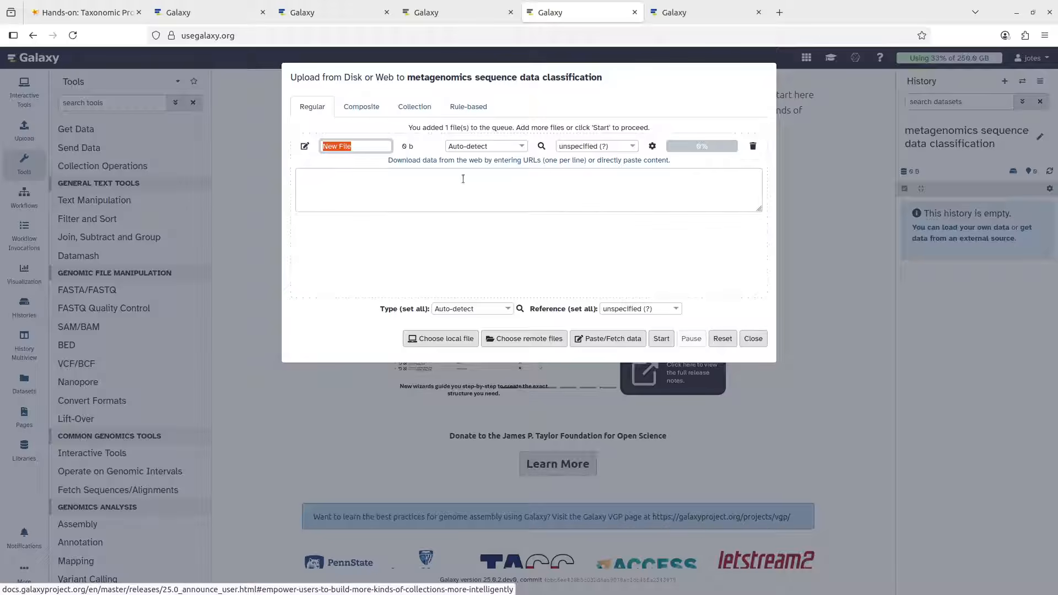
{"action": "left_click", "coordinate": [415, 196]}
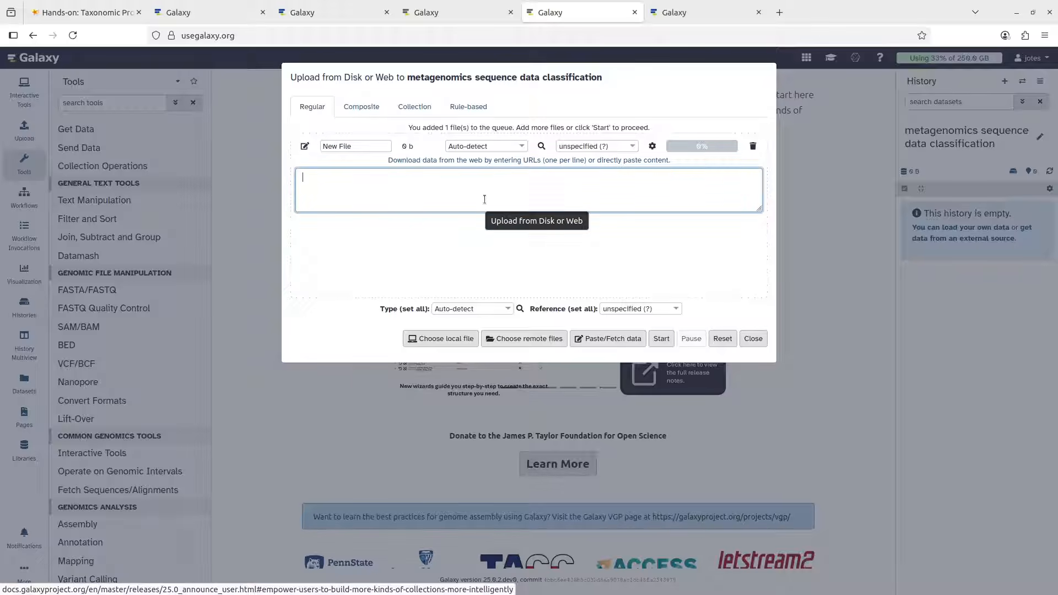
{"action": "right_click", "coordinate": [371, 198]}
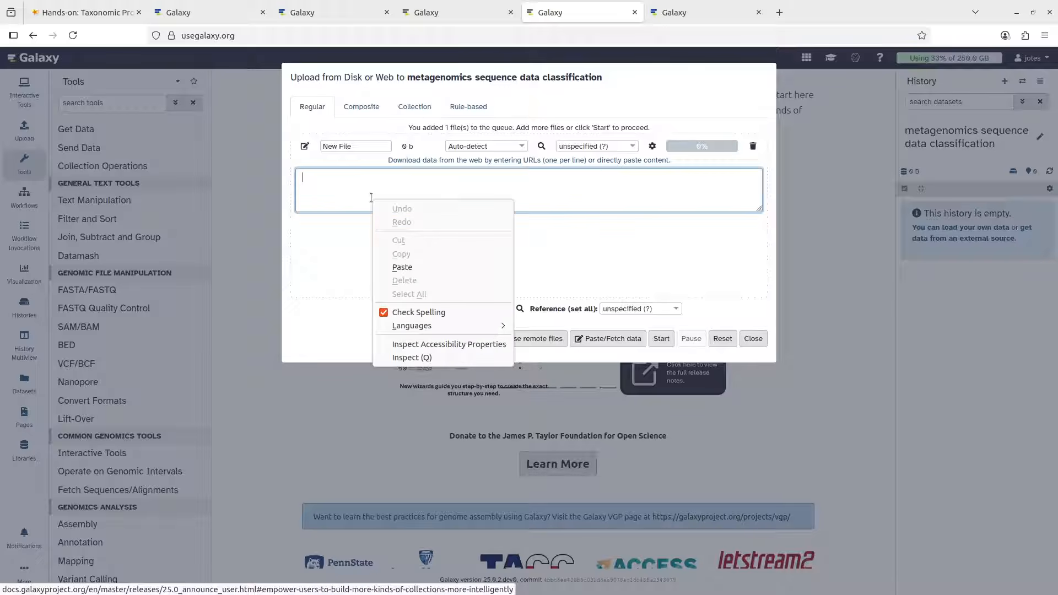
{"action": "left_click", "coordinate": [401, 267]}
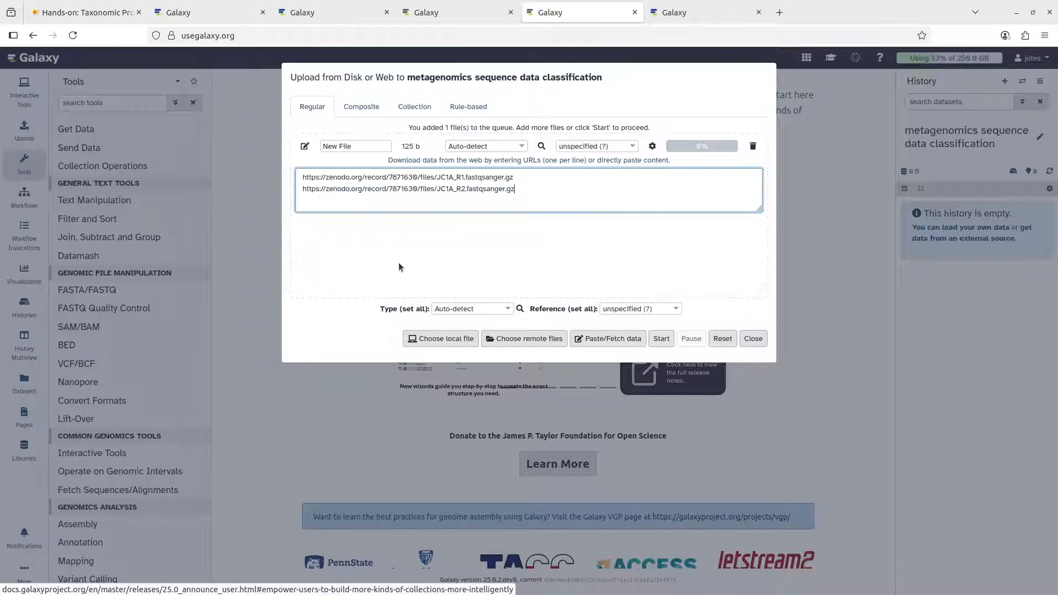
Start uploading the two pasted JC1A fastqsanger.gz files into the history
{"action": "left_click", "coordinate": [101, 16]}
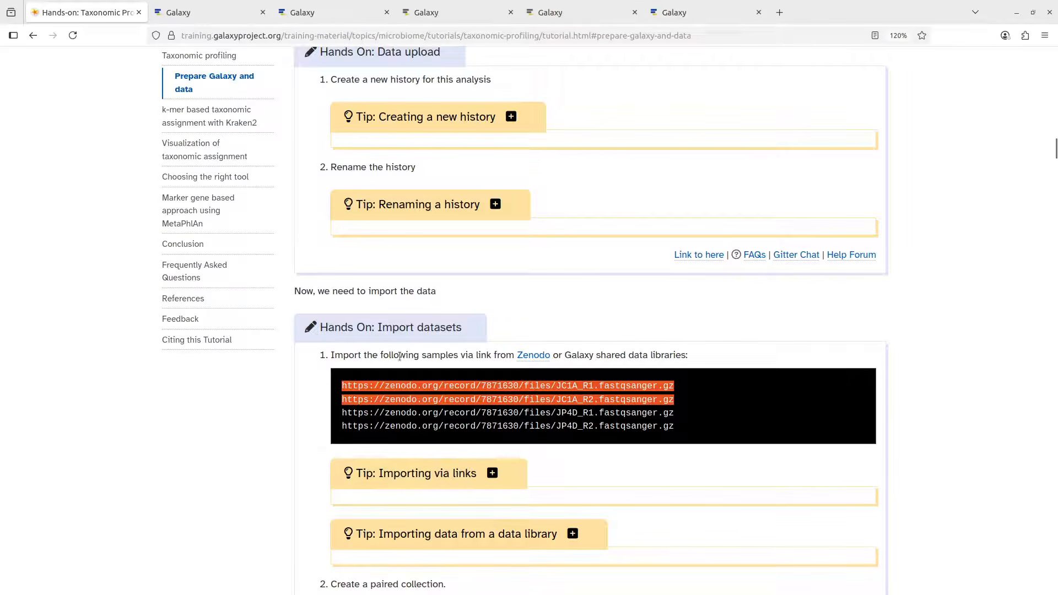
{"action": "left_click", "coordinate": [550, 13]}
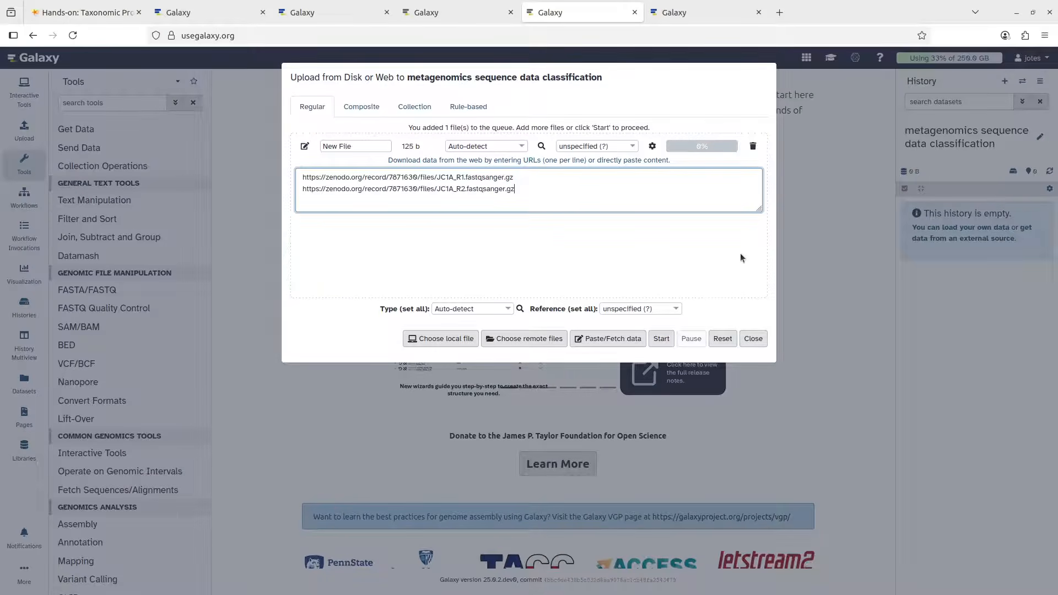
{"action": "left_click", "coordinate": [665, 337]}
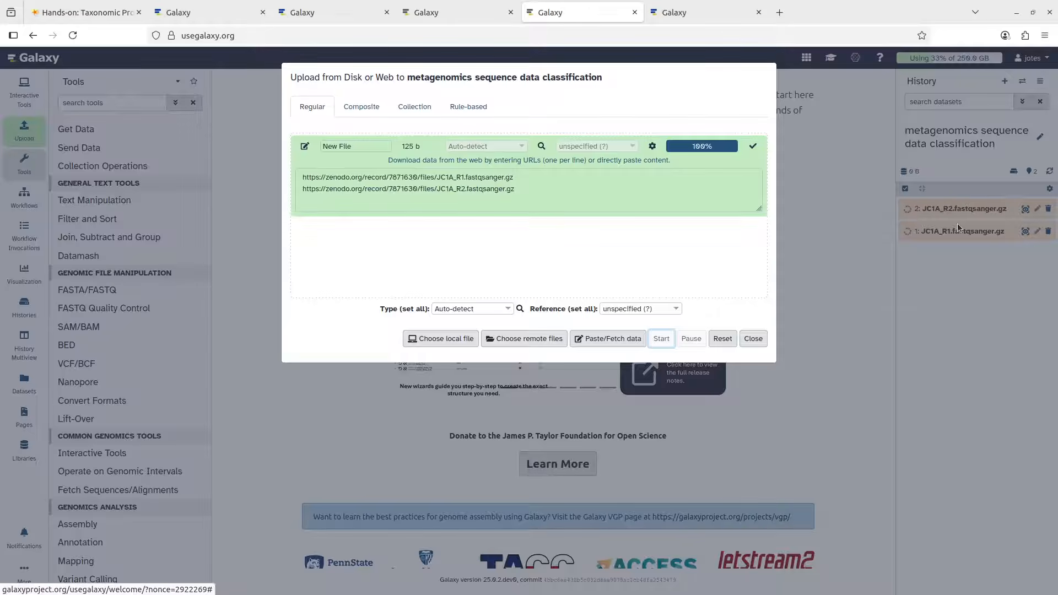
Close the Upload dialog once both JC1A datasets have been sent
{"action": "left_click", "coordinate": [754, 339]}
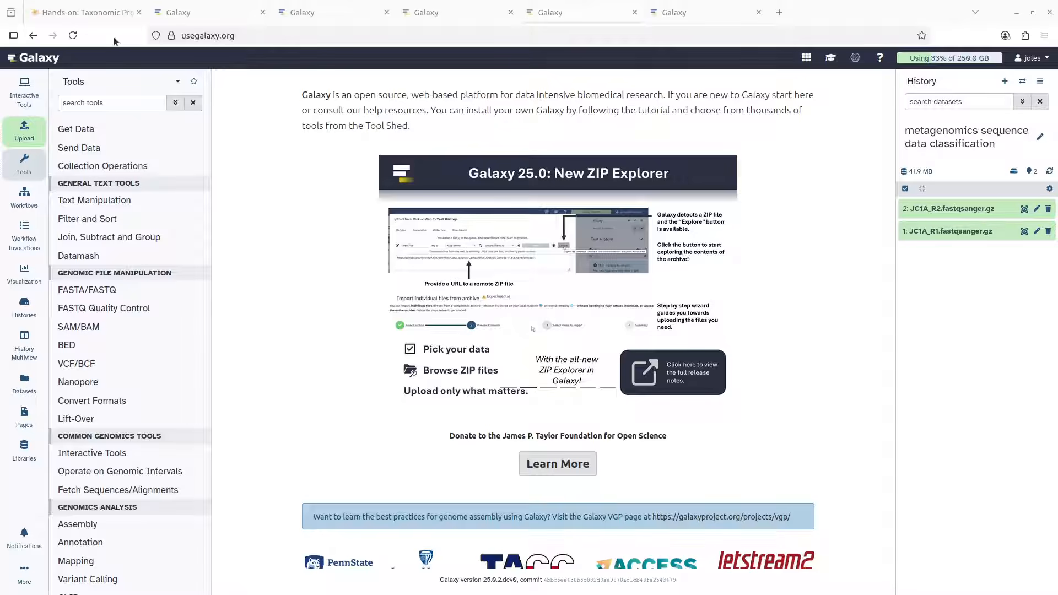
Open the Quality control tutorial linked from the taxonomic profiling tutorial in a new tab and browse it
{"action": "left_click", "coordinate": [86, 12]}
{"action": "scroll", "coordinate": [566, 242], "scroll_direction": "up", "scroll_amount": 4}
{"action": "scroll", "coordinate": [565, 241], "scroll_direction": "up", "scroll_amount": 5}
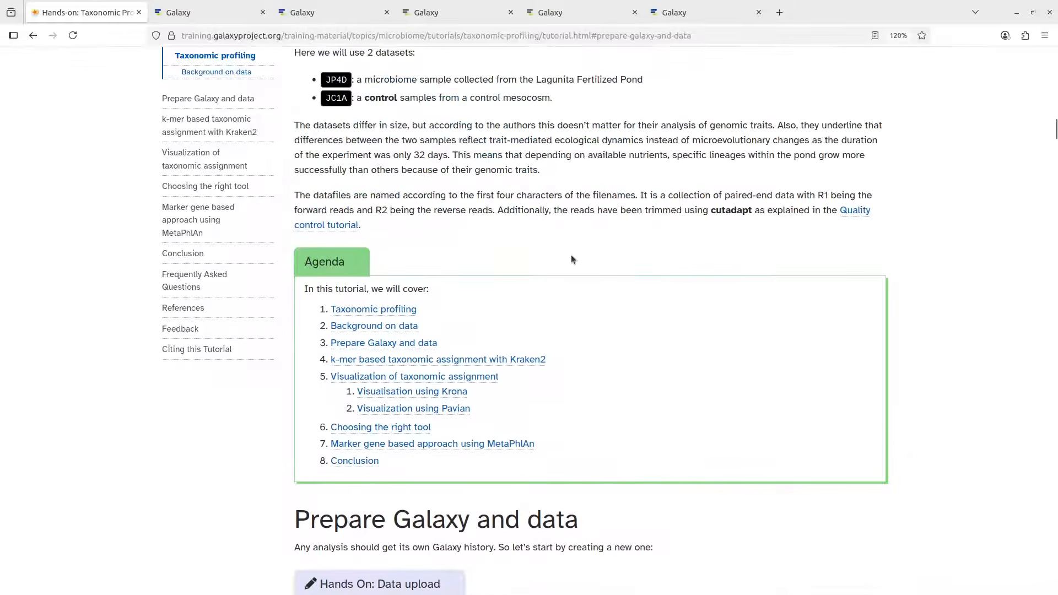
{"action": "right_click", "coordinate": [851, 212]}
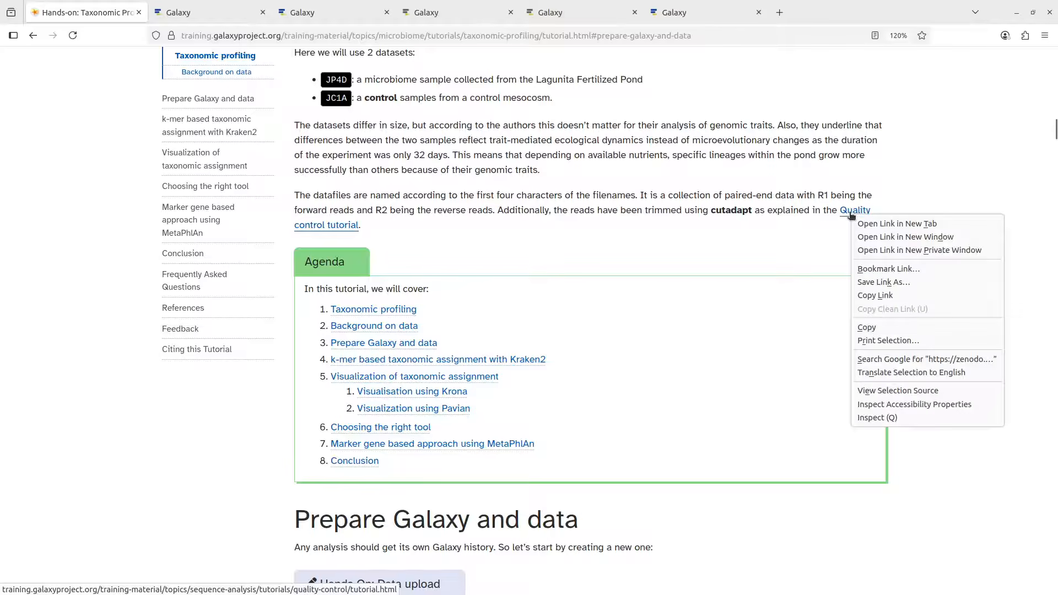
{"action": "left_click", "coordinate": [863, 220]}
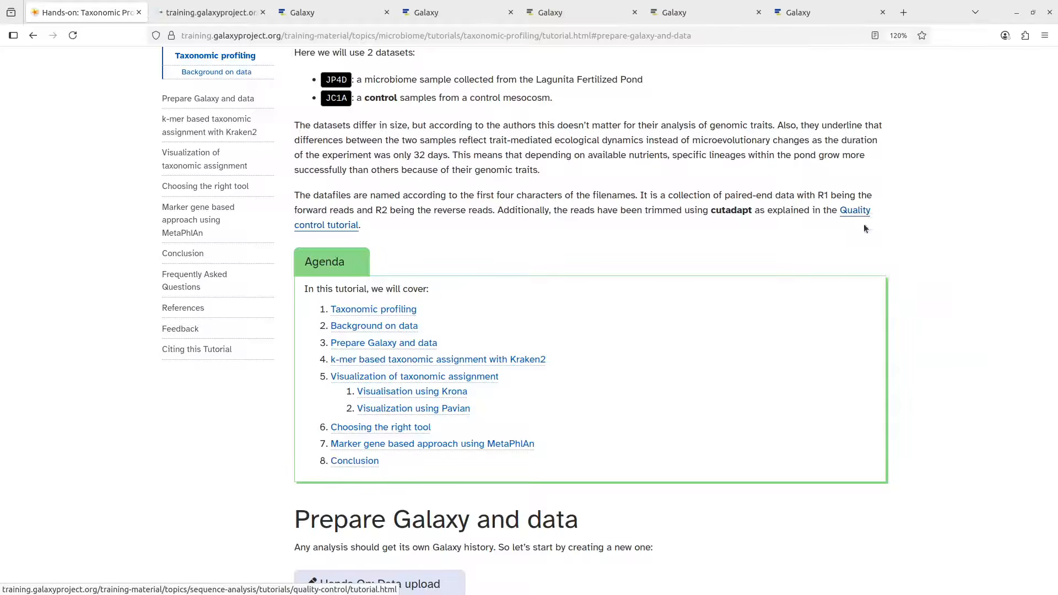
{"action": "left_click", "coordinate": [217, 15]}
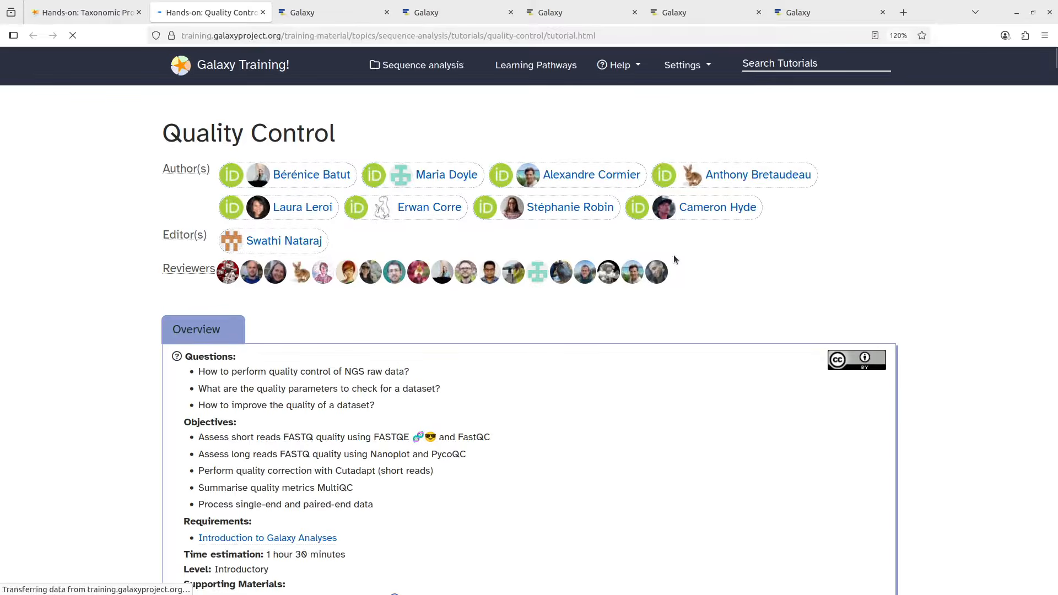
{"action": "scroll", "coordinate": [514, 154], "scroll_direction": "down", "scroll_amount": 5}
{"action": "scroll", "coordinate": [514, 159], "scroll_direction": "down", "scroll_amount": 10}
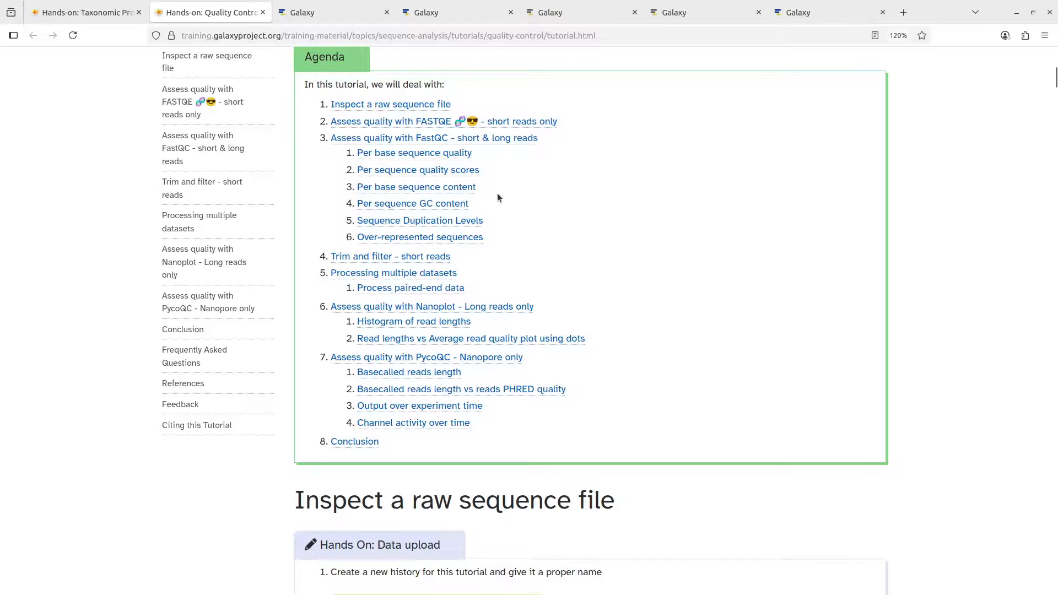
{"action": "scroll", "coordinate": [510, 190], "scroll_direction": "up", "scroll_amount": 7}
{"action": "scroll", "coordinate": [511, 191], "scroll_direction": "up", "scroll_amount": 8}
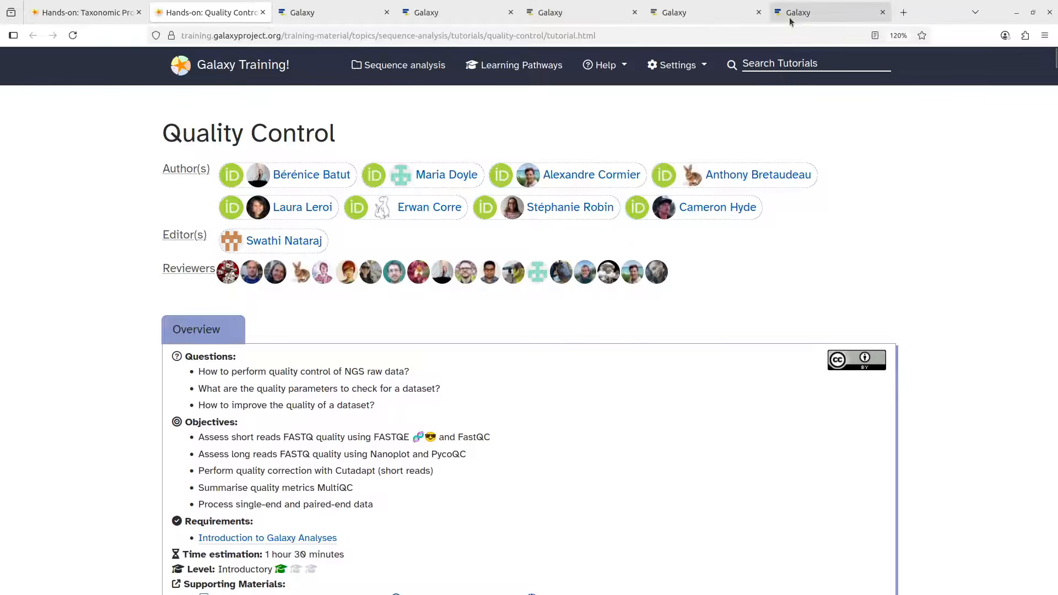
Return to the usegalaxy.org tab and toggle the Tools panel until the tool list is showing
{"action": "left_click", "coordinate": [665, 17]}
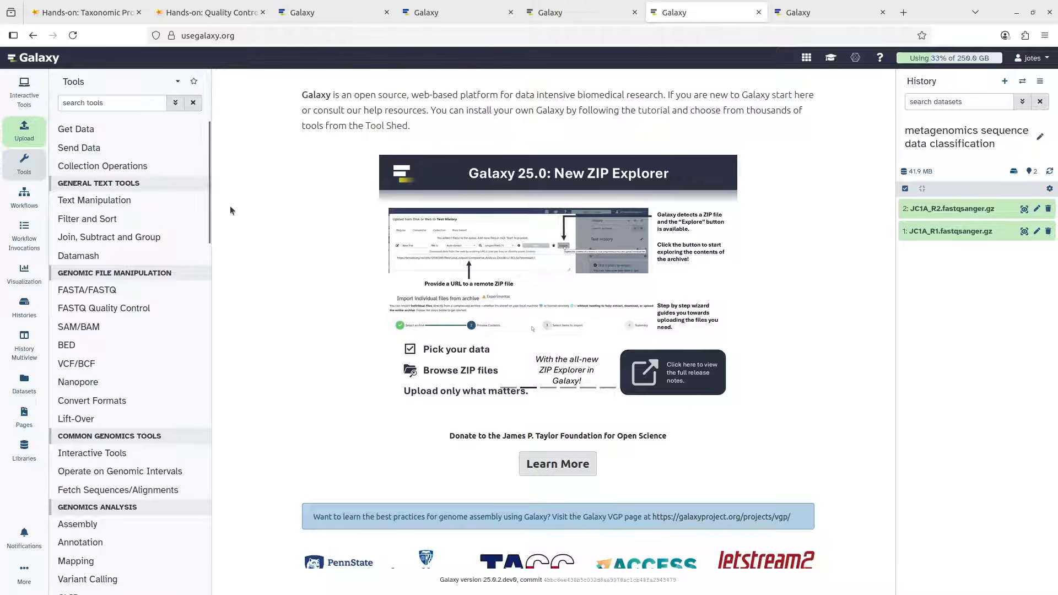
{"action": "left_click", "coordinate": [24, 166]}
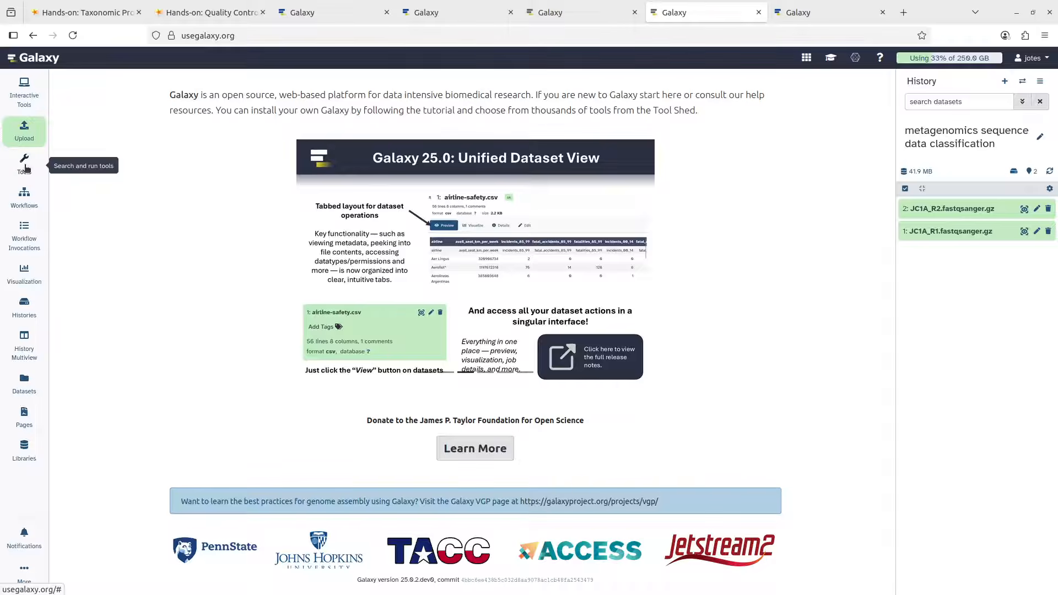
{"action": "left_click", "coordinate": [25, 166]}
{"action": "left_click", "coordinate": [22, 165]}
{"action": "left_click", "coordinate": [23, 165]}
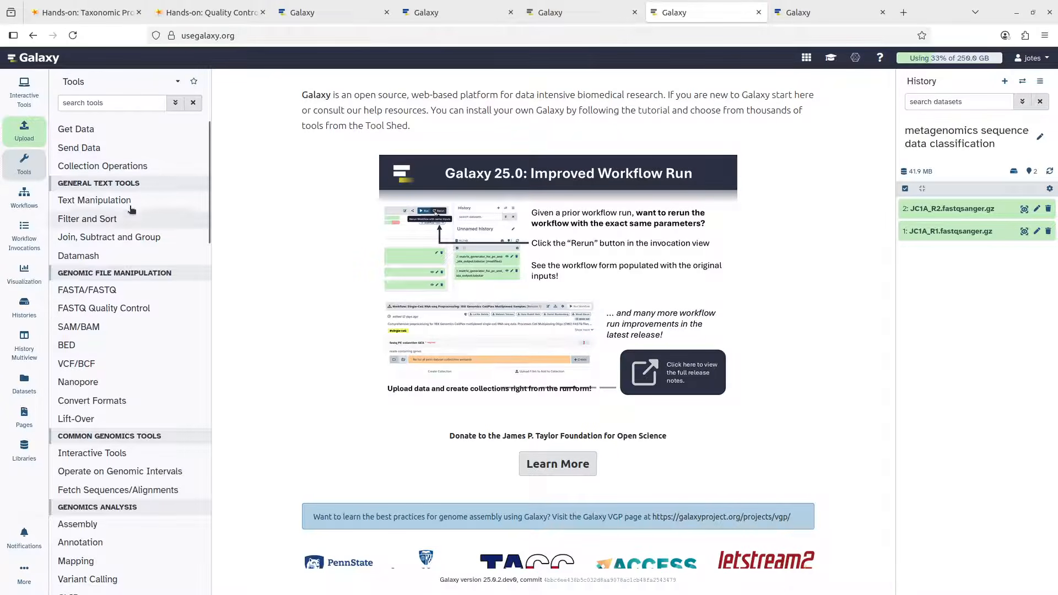
Search the tools for 'kraken' and open the Kraken2 read classification tool
{"action": "left_click", "coordinate": [128, 107]}
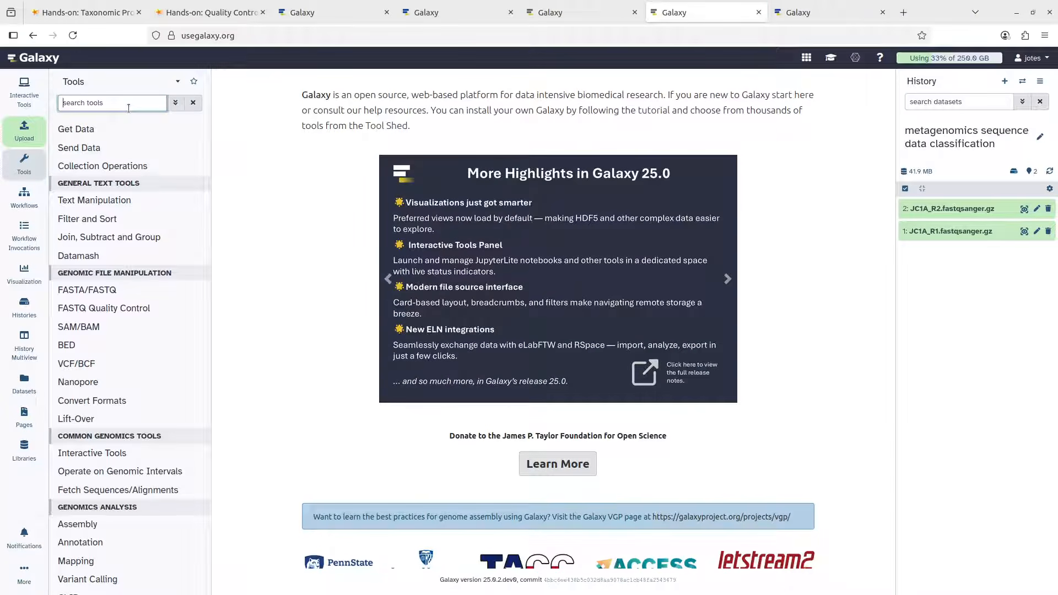
{"action": "type", "text": "rae"}
{"action": "key", "text": "BackSpace"}
{"action": "key", "text": "BackSpace"}
{"action": "key", "text": "BackSpace"}
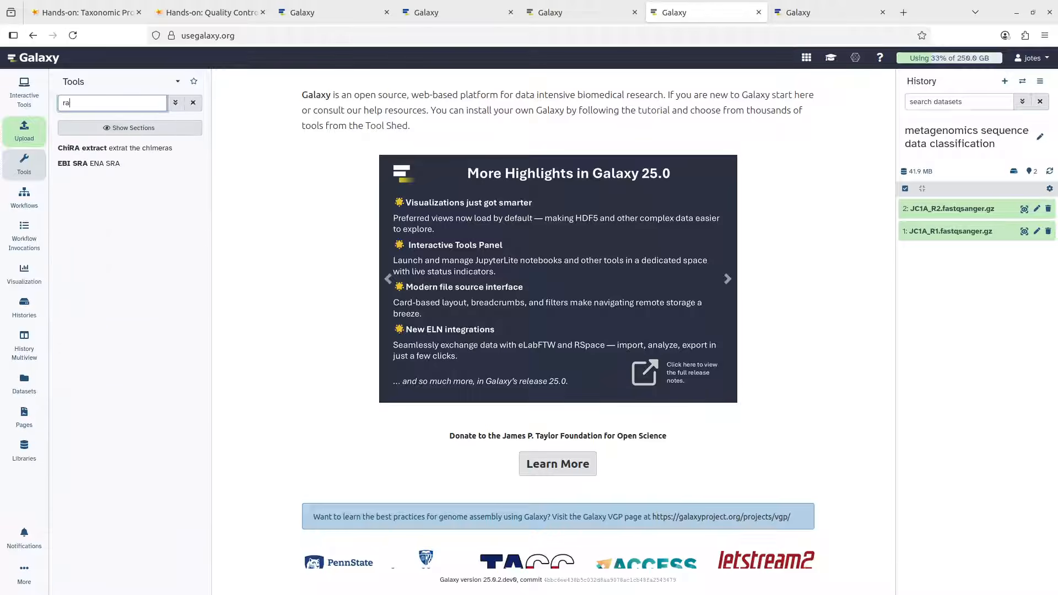
{"action": "type", "text": "kraken"}
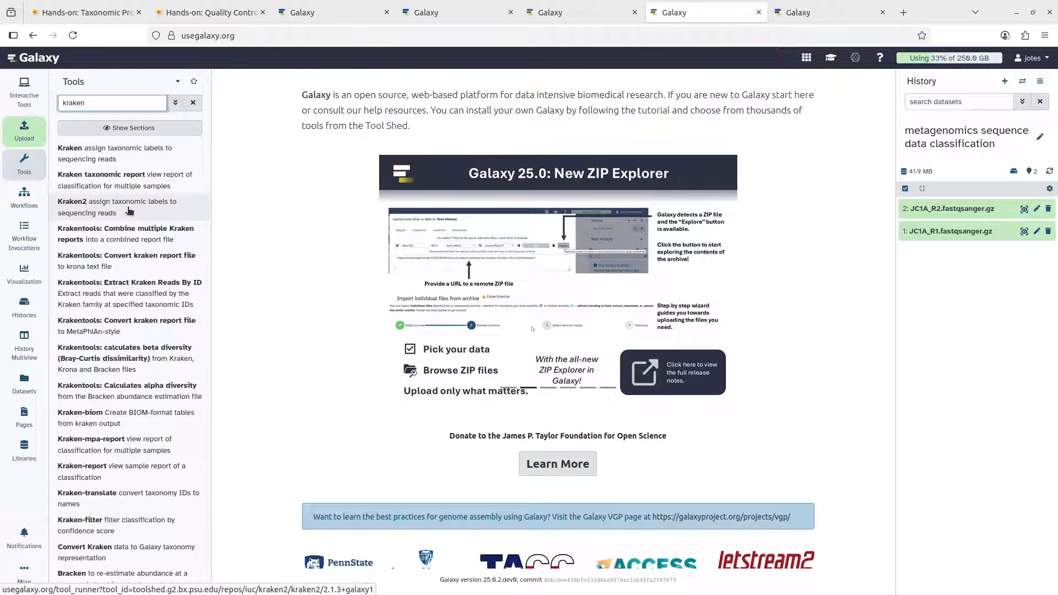
{"action": "left_click", "coordinate": [129, 211]}
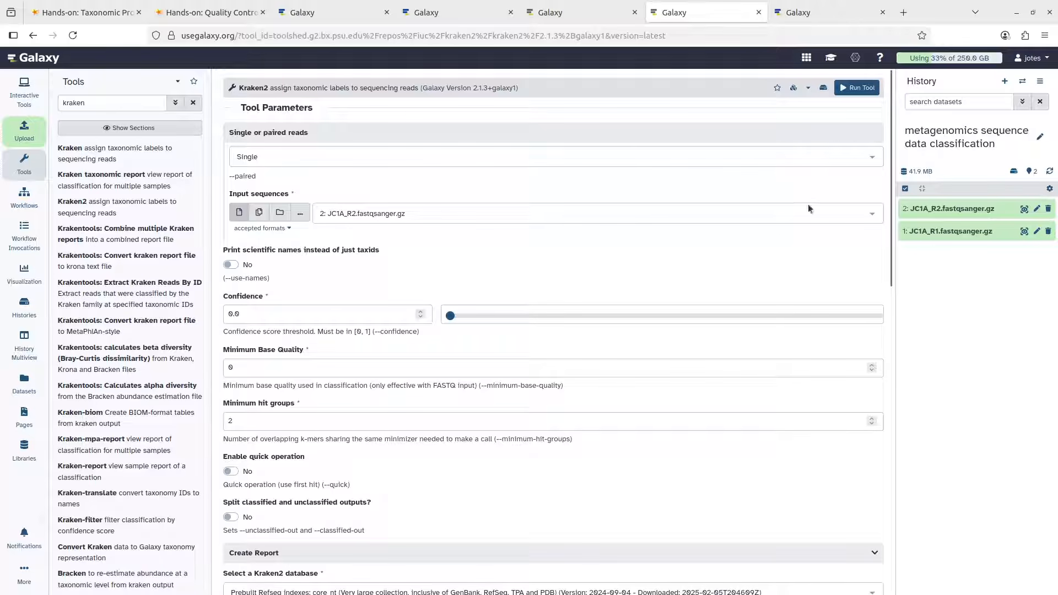
Switch Kraken2 input to Paired, with 1: JC1A_R1 as forward and 2: JC1A_R2 as reverse strand
{"action": "left_click", "coordinate": [287, 160]}
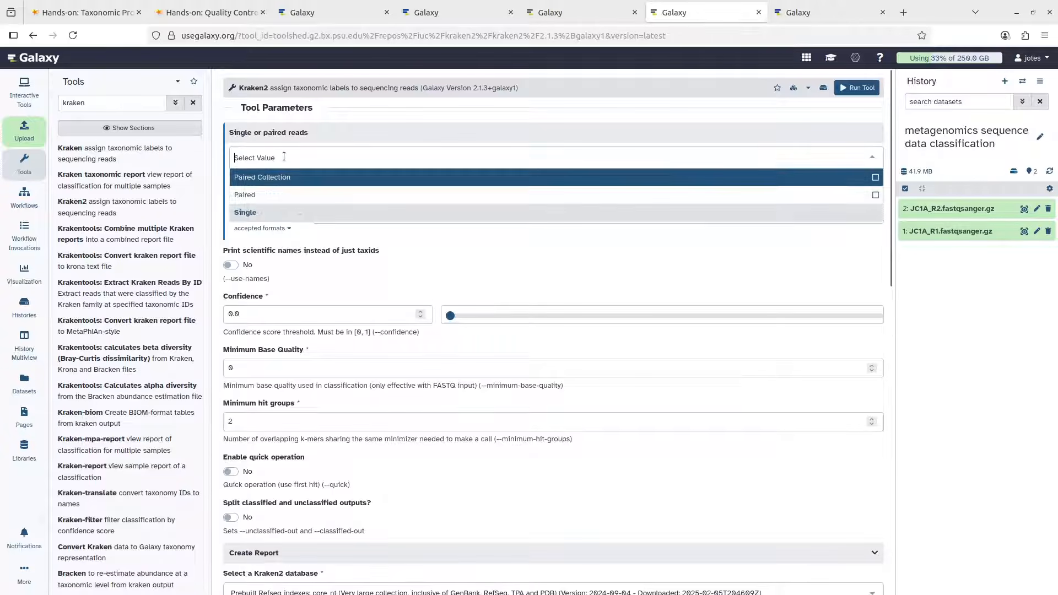
{"action": "left_click", "coordinate": [275, 197]}
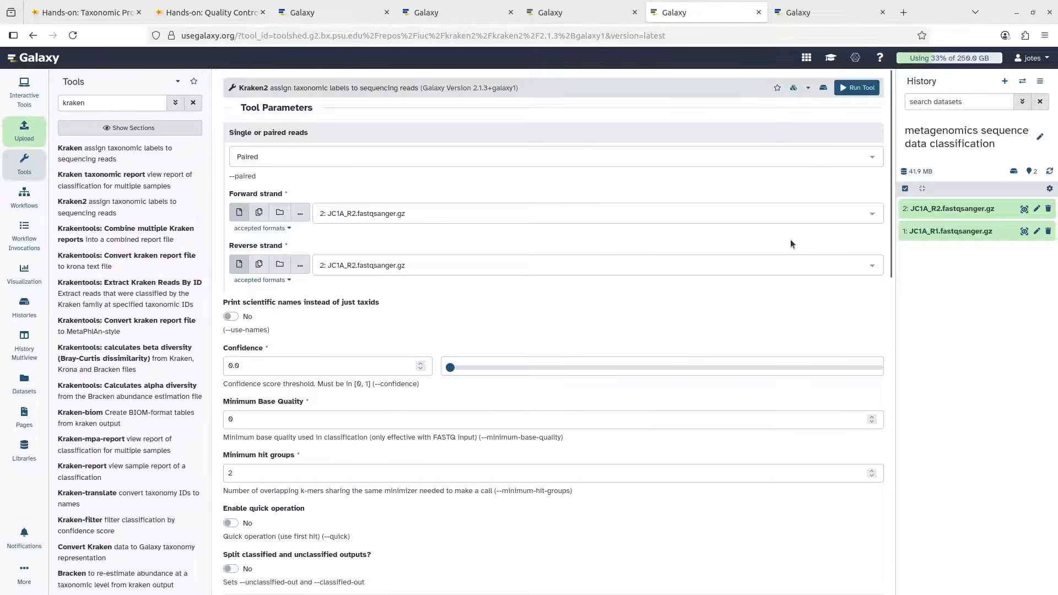
{"action": "left_click", "coordinate": [388, 213]}
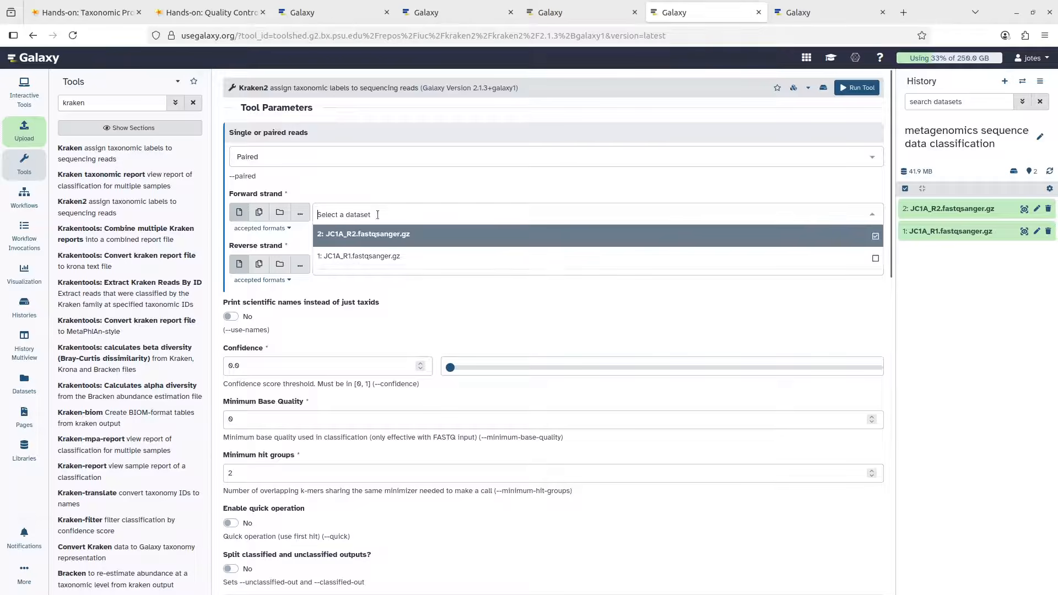
{"action": "left_click", "coordinate": [377, 256]}
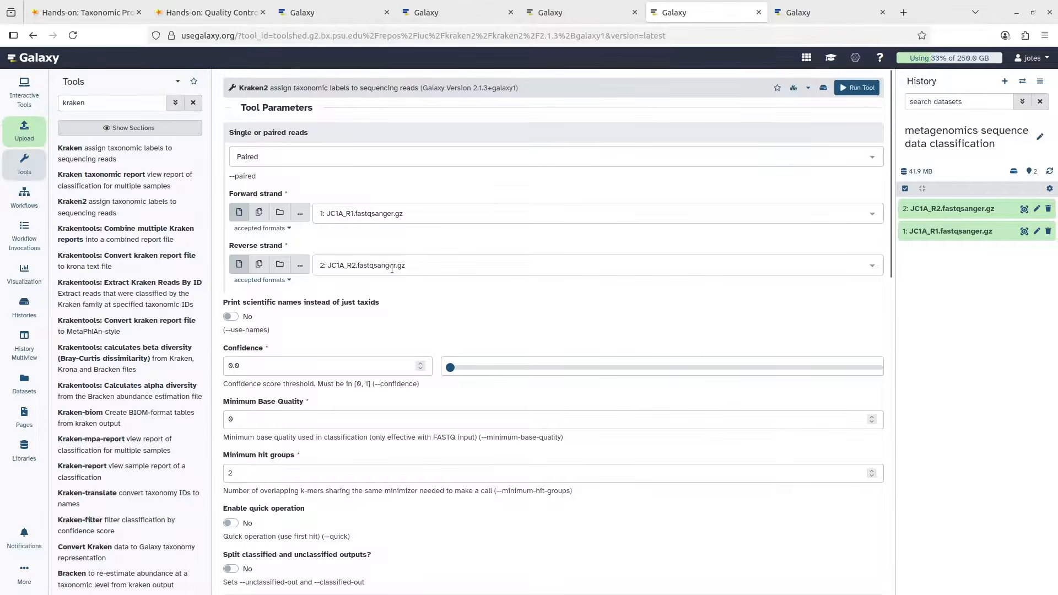
{"action": "left_click", "coordinate": [369, 267]}
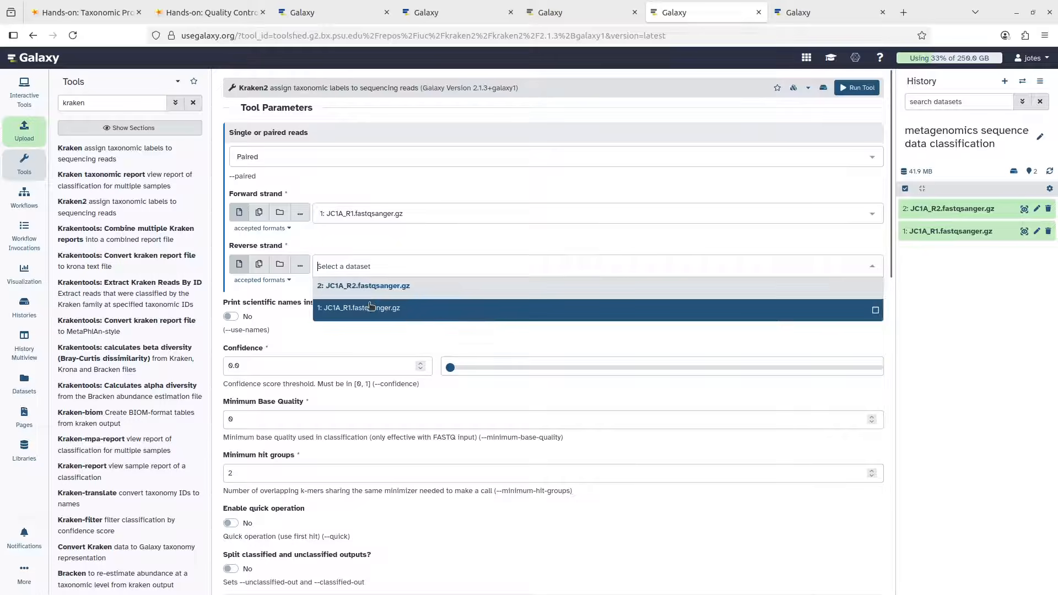
{"action": "left_click", "coordinate": [369, 290]}
{"action": "scroll", "coordinate": [370, 281], "scroll_direction": "down", "scroll_amount": 1}
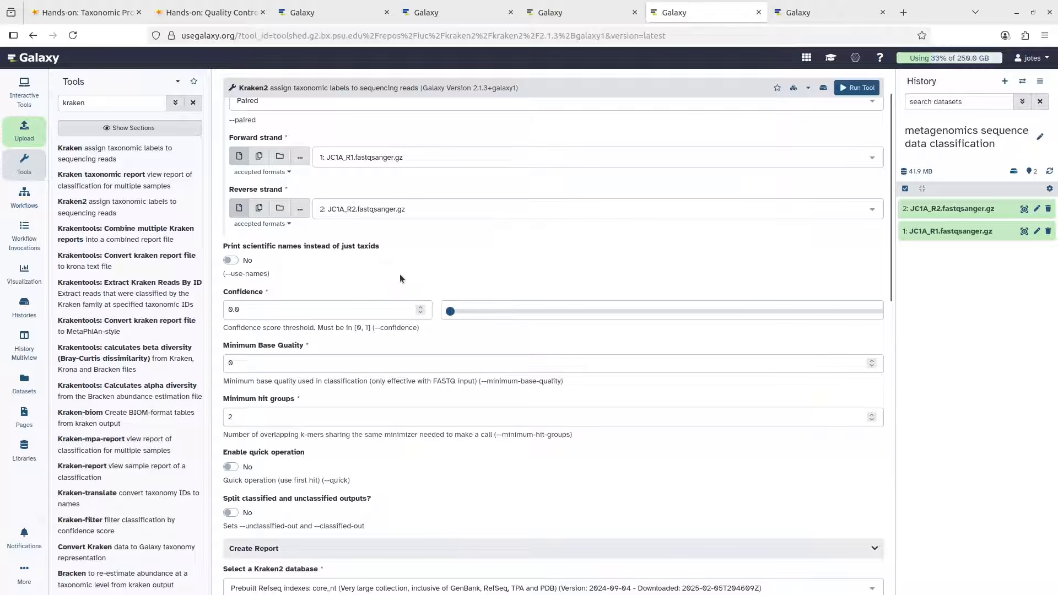
Enter 0.1 as the Kraken2 Confidence threshold, checking it against the tutorial's recommendation
{"action": "scroll", "coordinate": [399, 273], "scroll_direction": "down", "scroll_amount": 1}
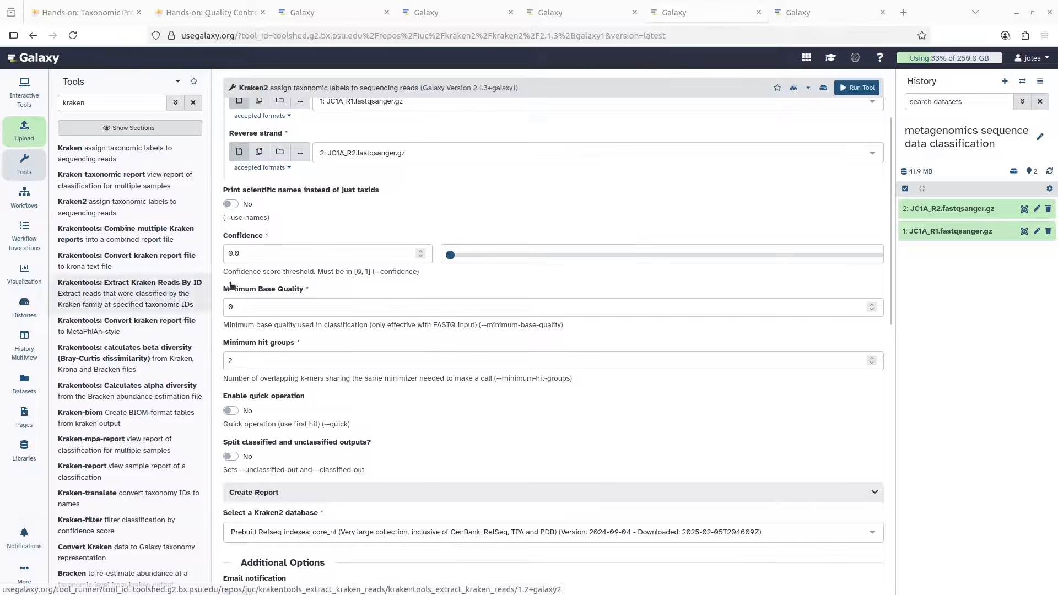
{"action": "left_click", "coordinate": [271, 260]}
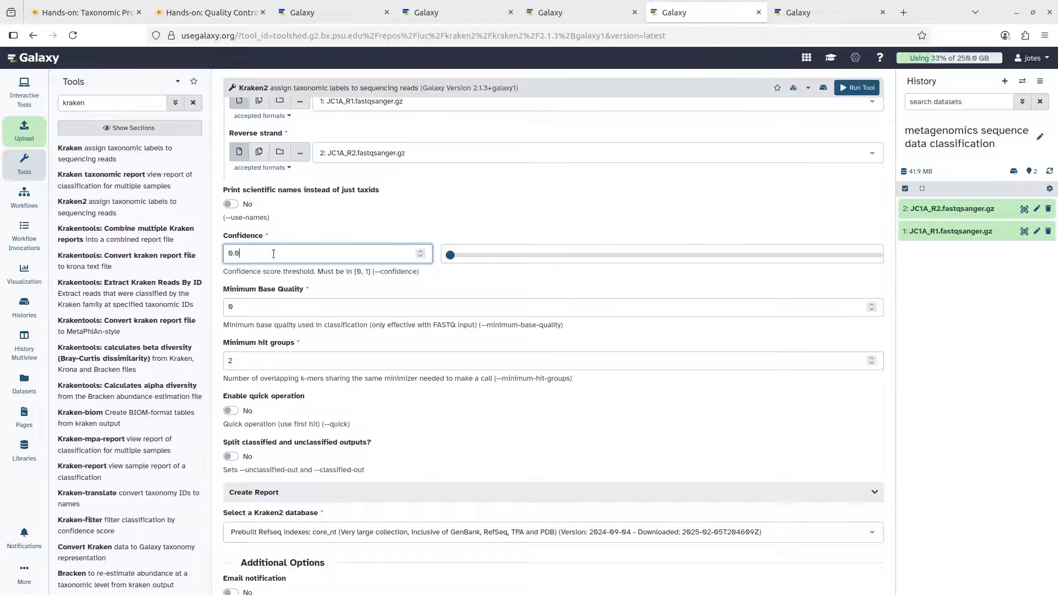
{"action": "type", "text": "1"}
{"action": "left_click", "coordinate": [91, 15]}
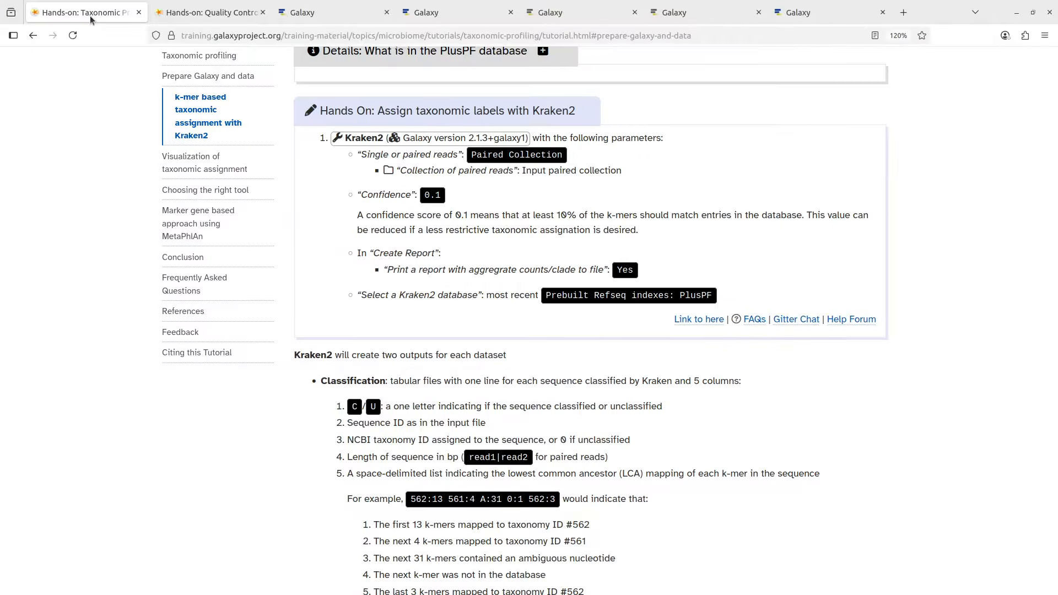
{"action": "left_click", "coordinate": [671, 15]}
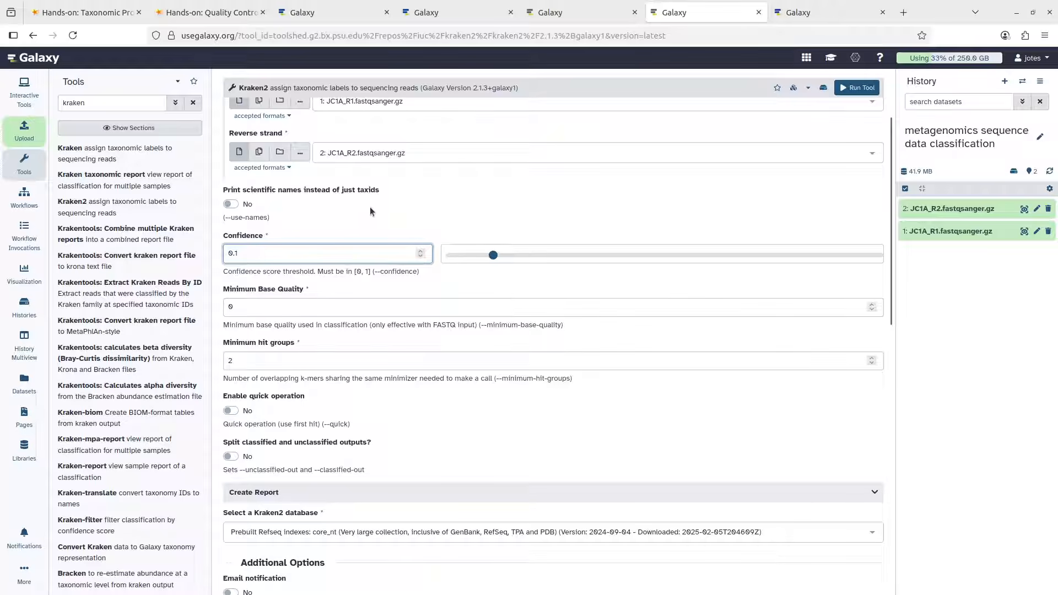
{"action": "scroll", "coordinate": [369, 207], "scroll_direction": "down", "scroll_amount": 2}
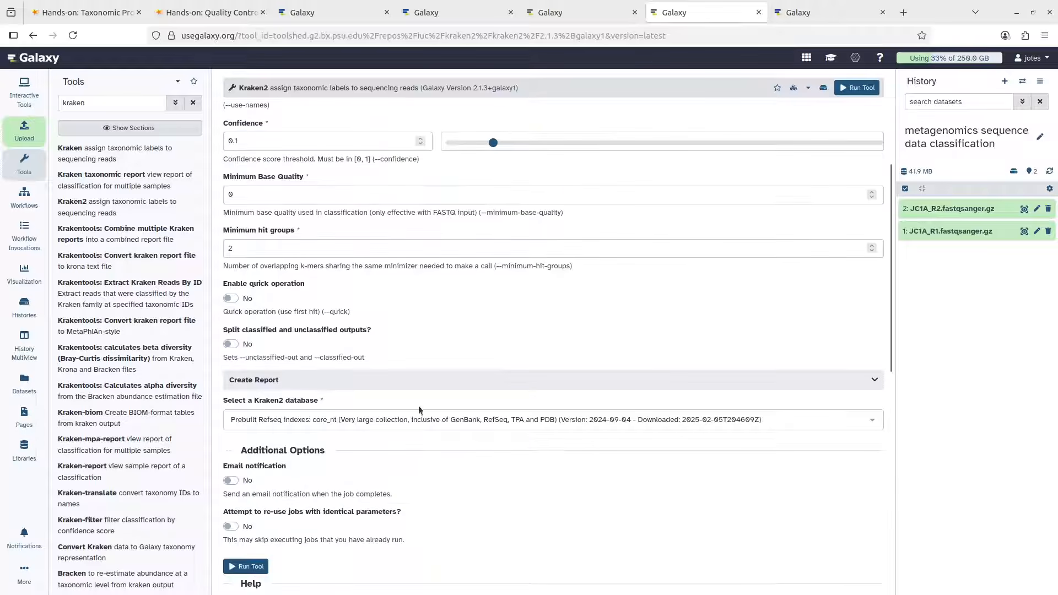
Expand Create Report and set 'Print a report with aggregate counts/clade to file' to Yes
{"action": "left_click", "coordinate": [284, 381]}
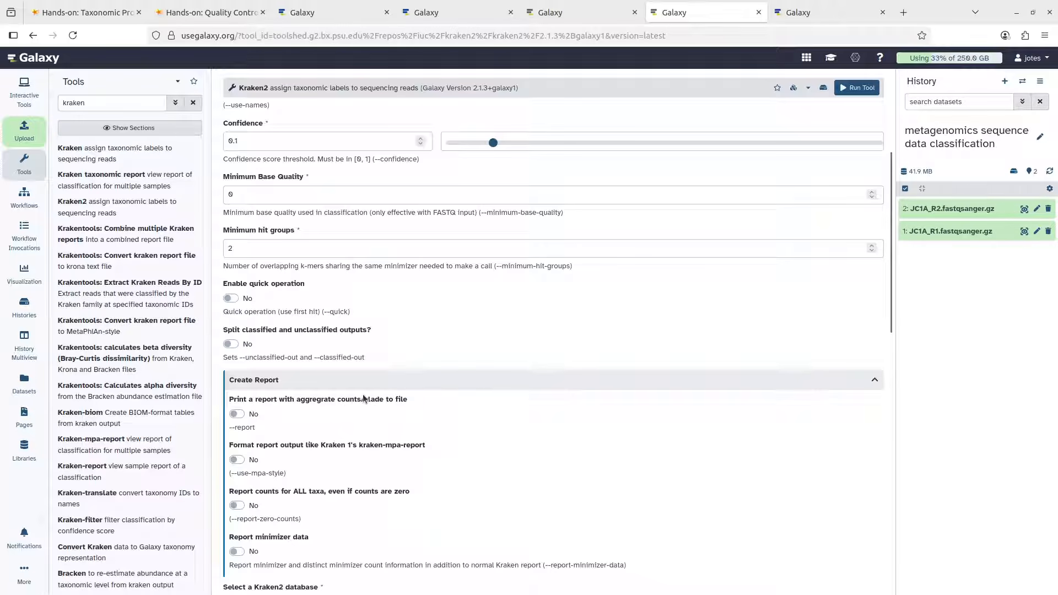
{"action": "left_click", "coordinate": [237, 415]}
{"action": "scroll", "coordinate": [392, 393], "scroll_direction": "down", "scroll_amount": 1}
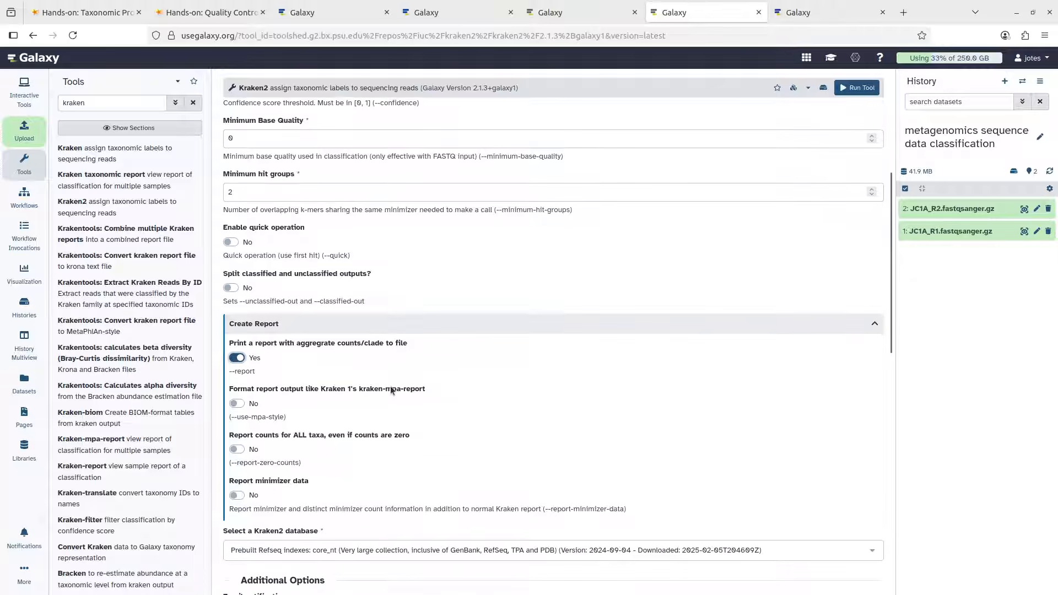
{"action": "scroll", "coordinate": [401, 386], "scroll_direction": "down", "scroll_amount": 4}
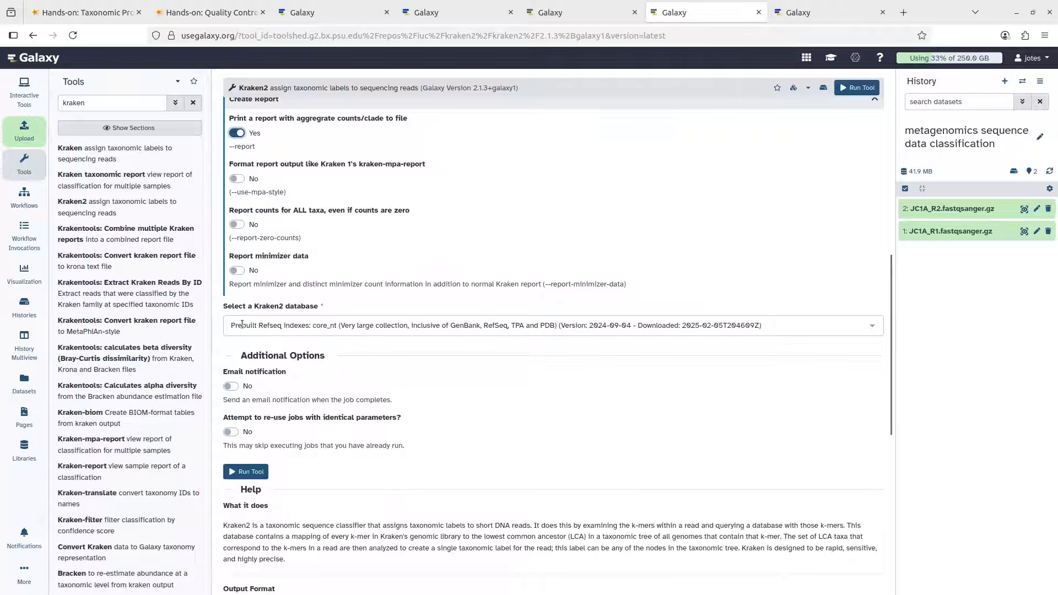
{"action": "left_click", "coordinate": [405, 333]}
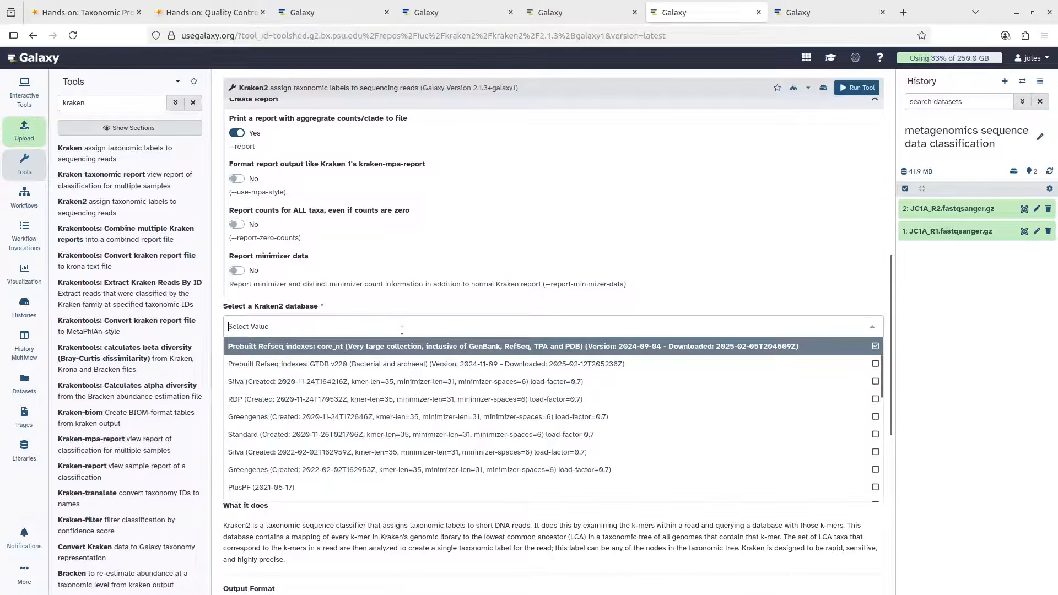
{"action": "scroll", "coordinate": [385, 411], "scroll_direction": "down", "scroll_amount": 5}
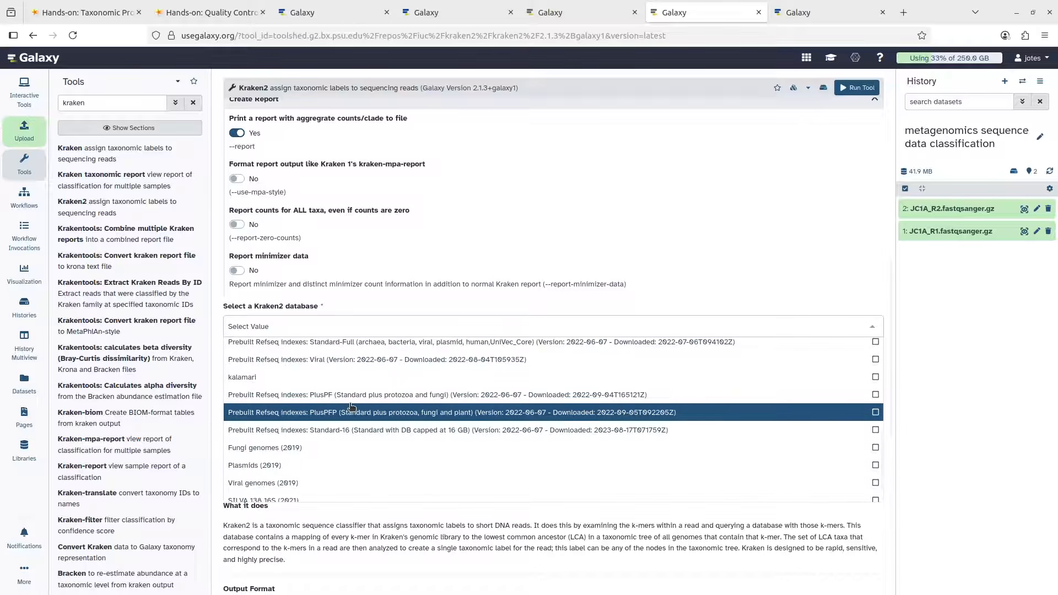
{"action": "scroll", "coordinate": [352, 408], "scroll_direction": "down", "scroll_amount": 1}
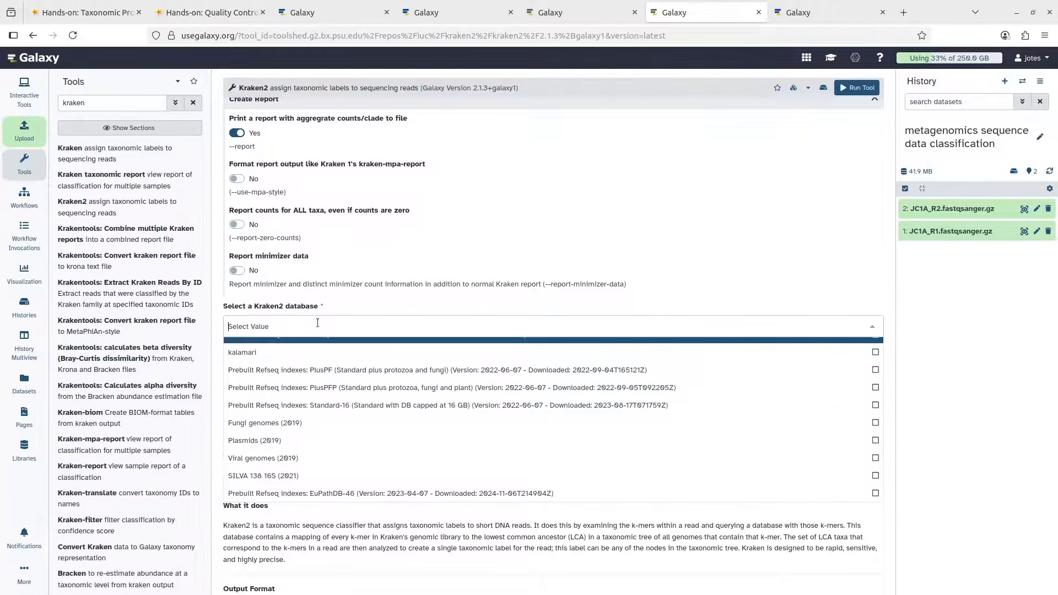
{"action": "type", "text": "ref"}
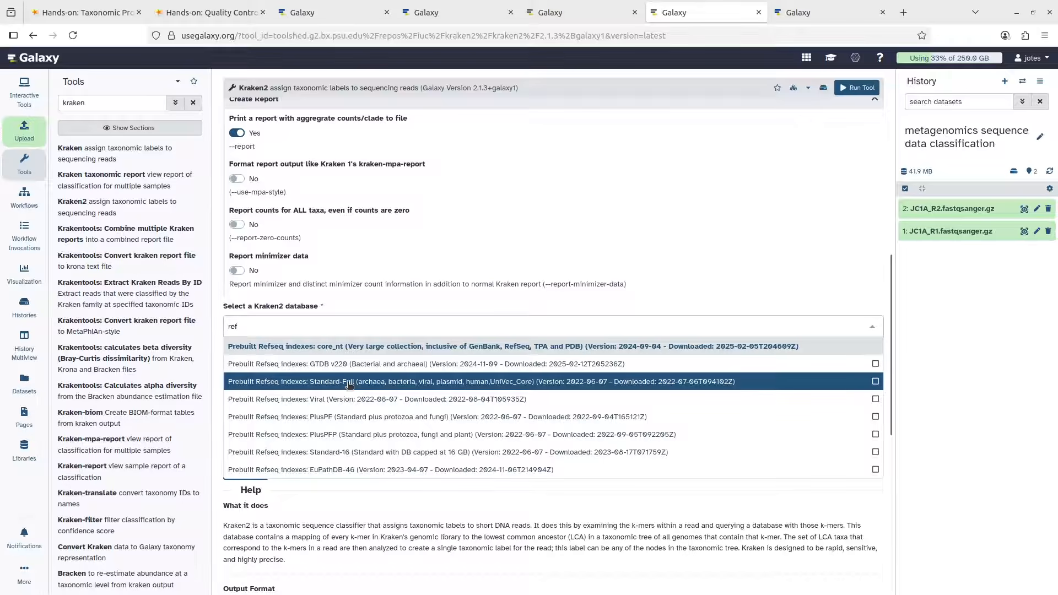
{"action": "scroll", "coordinate": [349, 384], "scroll_direction": "down", "scroll_amount": 2}
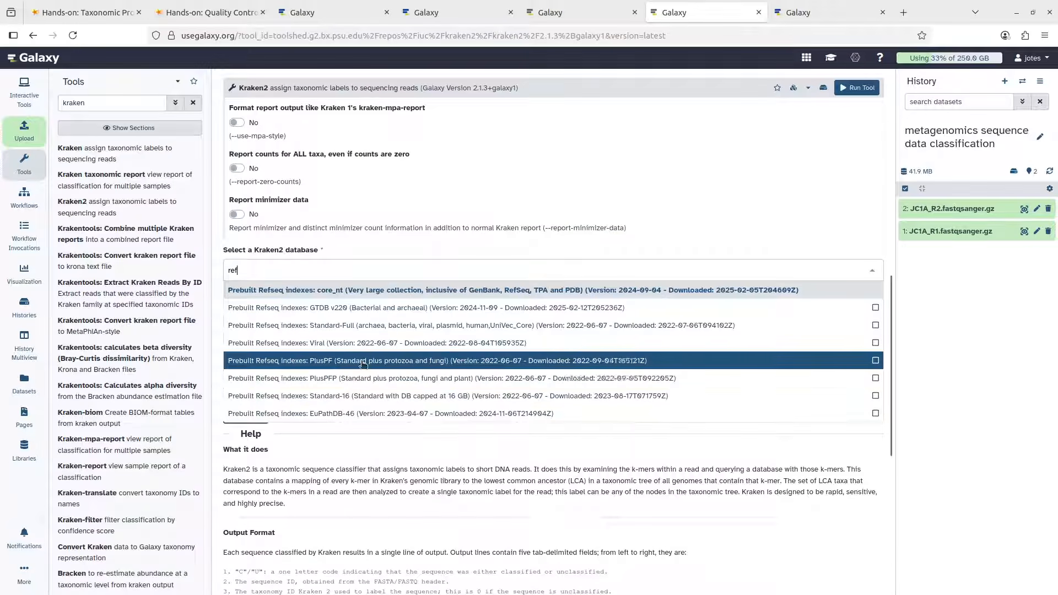
{"action": "scroll", "coordinate": [368, 342], "scroll_direction": "up", "scroll_amount": 3}
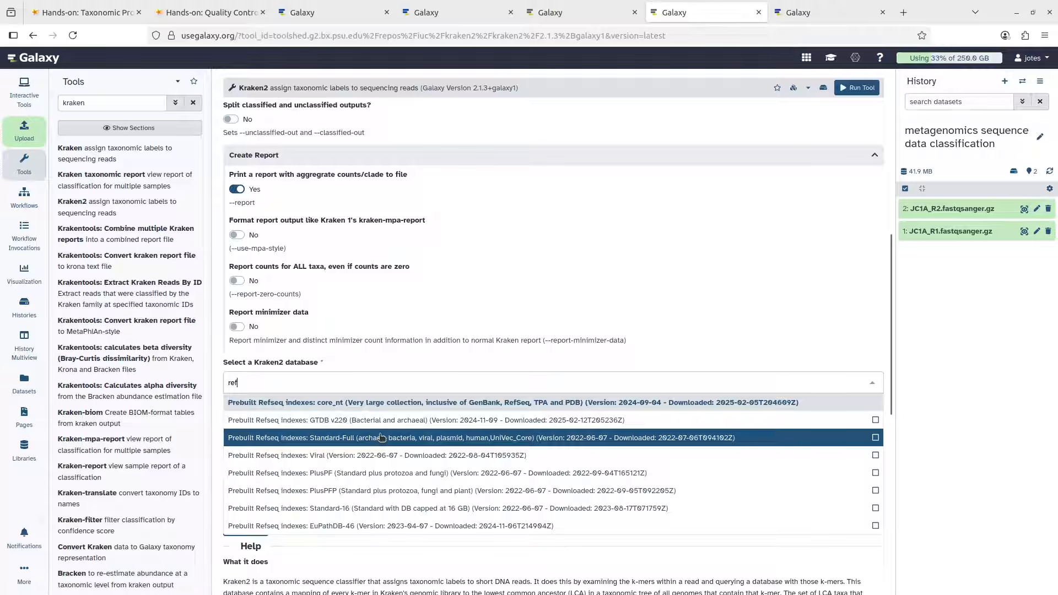
{"action": "left_click", "coordinate": [434, 406]}
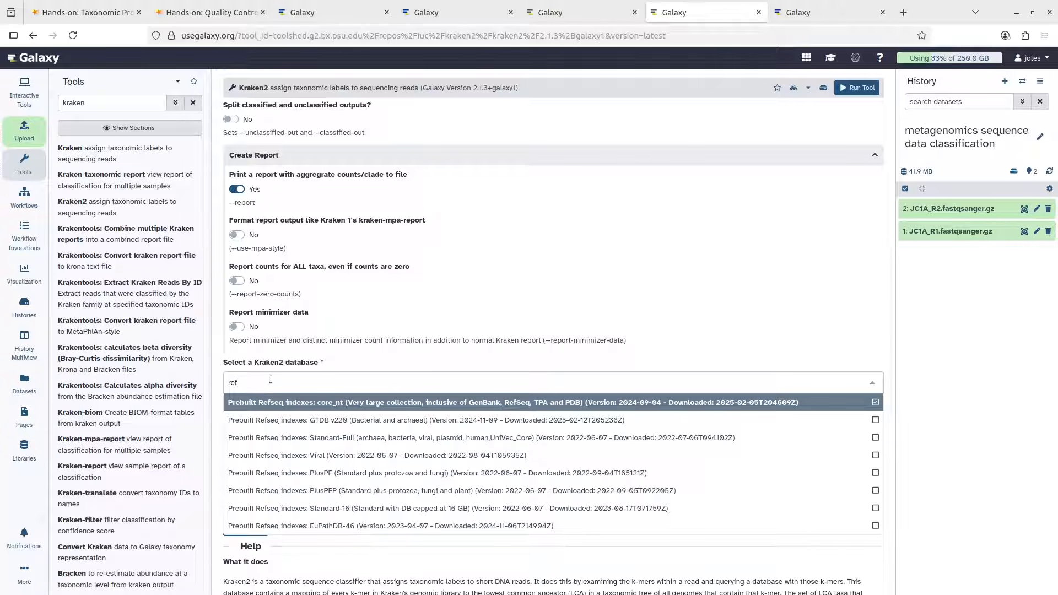
{"action": "type", "text": "e"}
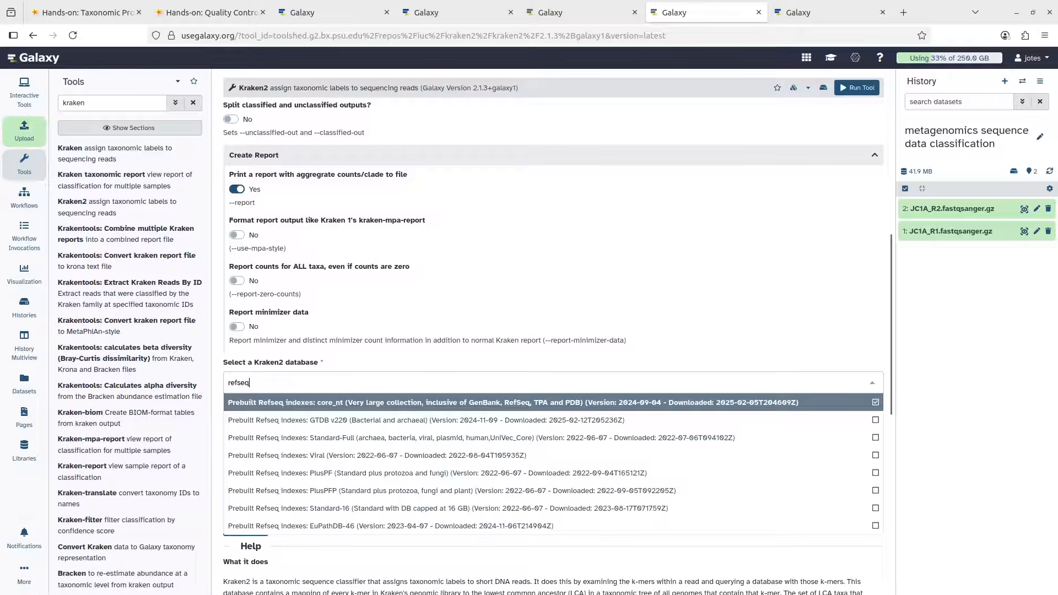
{"action": "type", "text": "q"}
{"action": "left_click", "coordinate": [301, 404]}
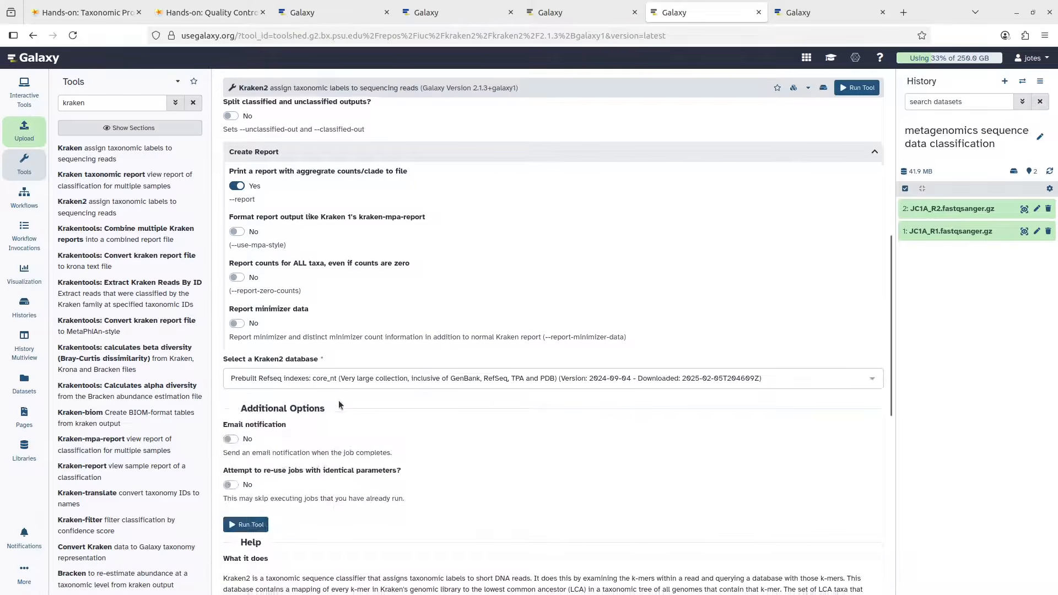
{"action": "scroll", "coordinate": [287, 420], "scroll_direction": "down", "scroll_amount": 2}
Submit the Kraken2 job to produce the Report and Classification datasets
{"action": "left_click", "coordinate": [246, 416]}
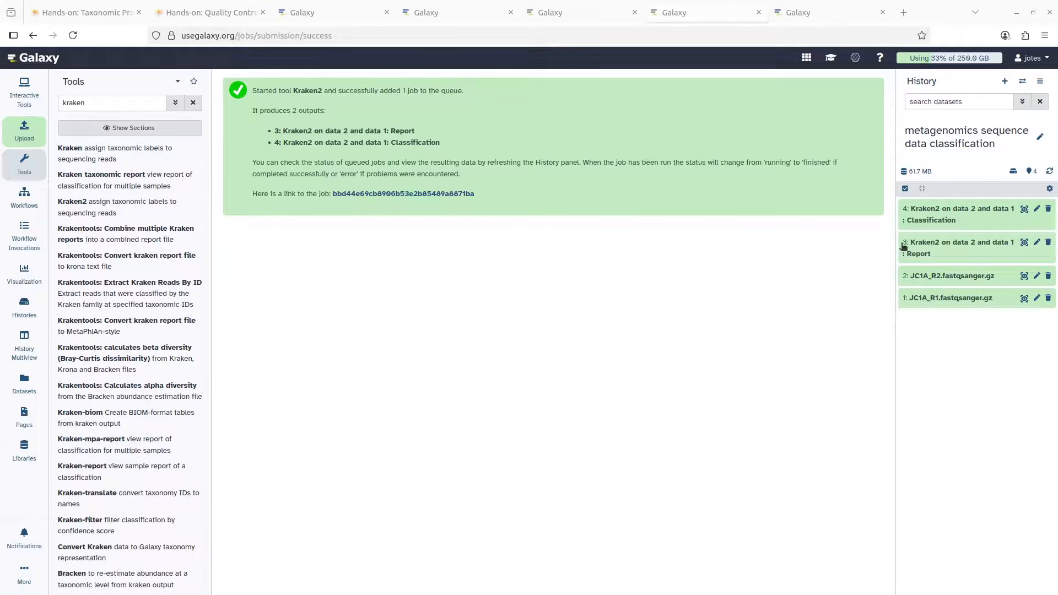
{"action": "left_click", "coordinate": [954, 244]}
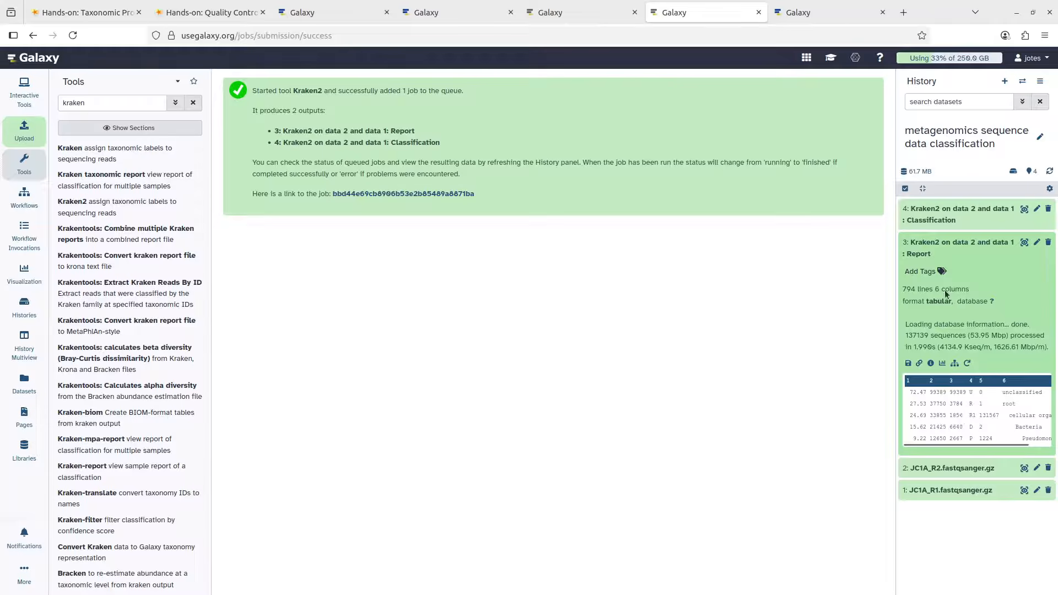
{"action": "left_click", "coordinate": [955, 210]}
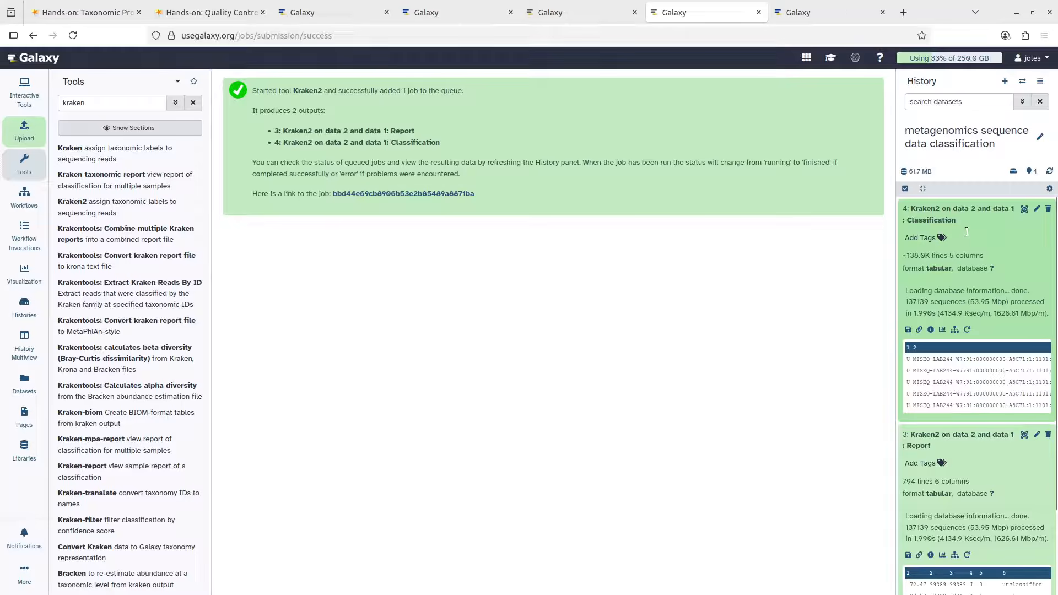
{"action": "scroll", "coordinate": [956, 303], "scroll_direction": "down", "scroll_amount": 1}
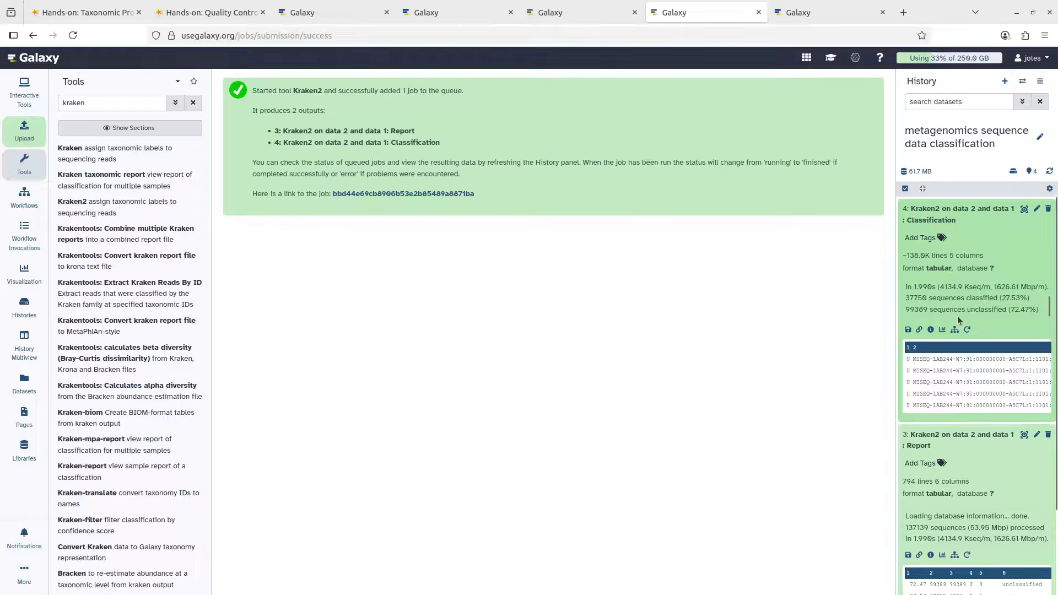
{"action": "left_click", "coordinate": [973, 207]}
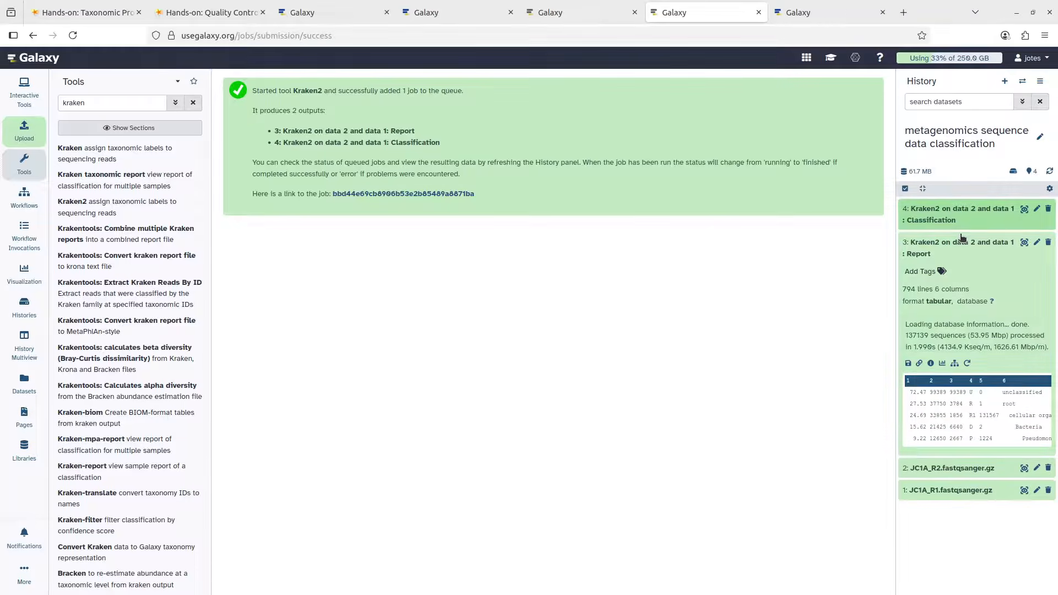
{"action": "left_click", "coordinate": [962, 241]}
{"action": "left_click", "coordinate": [964, 240]}
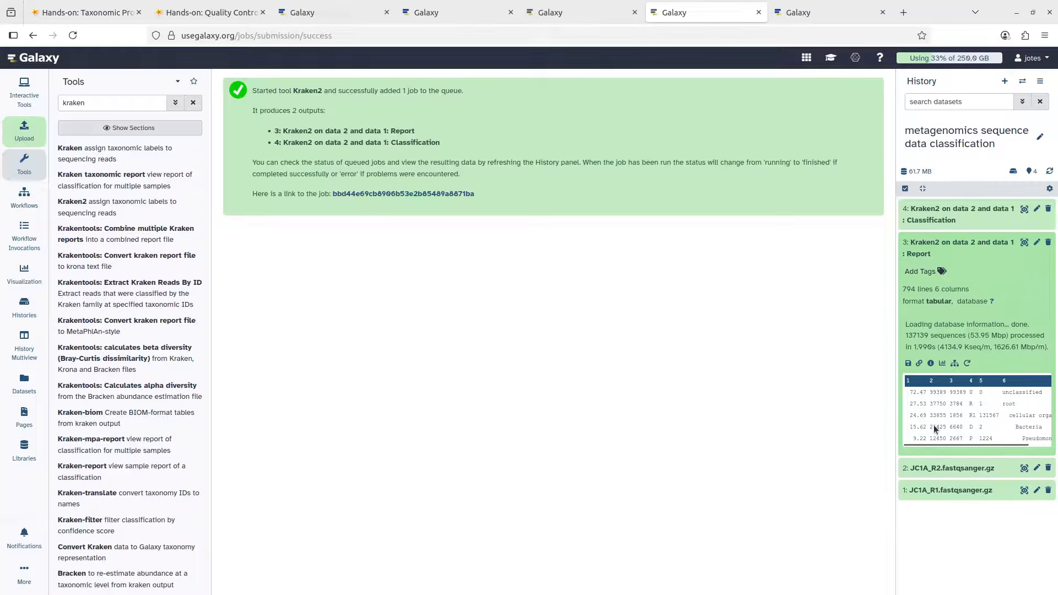
{"action": "left_click", "coordinate": [976, 238]}
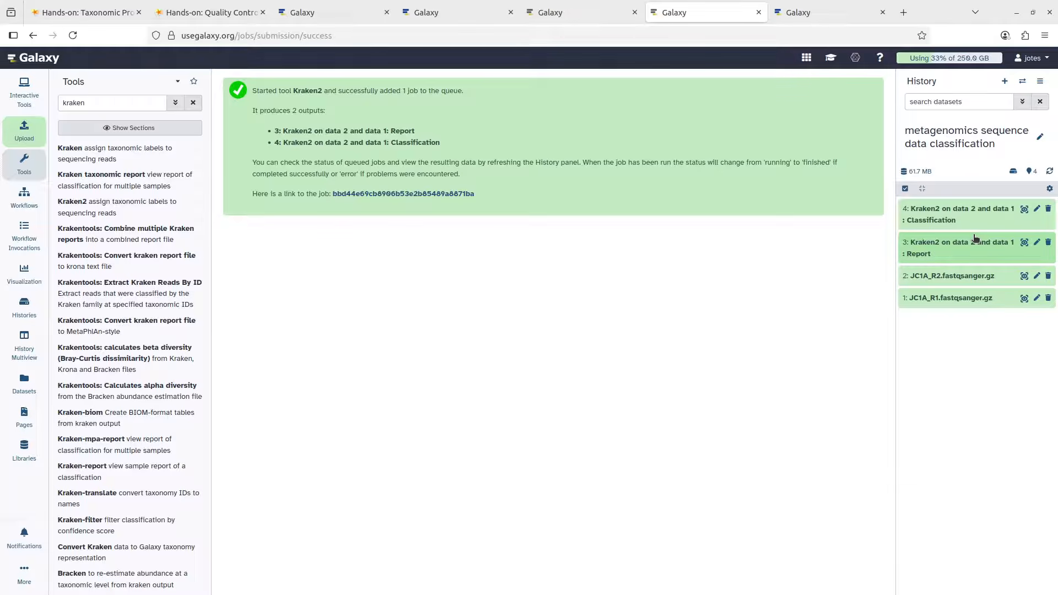
{"action": "left_click", "coordinate": [976, 238]}
Collapse the Report dataset and extend the tool search from 'kraken' to 'krakentools'
{"action": "left_click", "coordinate": [976, 238]}
{"action": "left_click", "coordinate": [111, 104]}
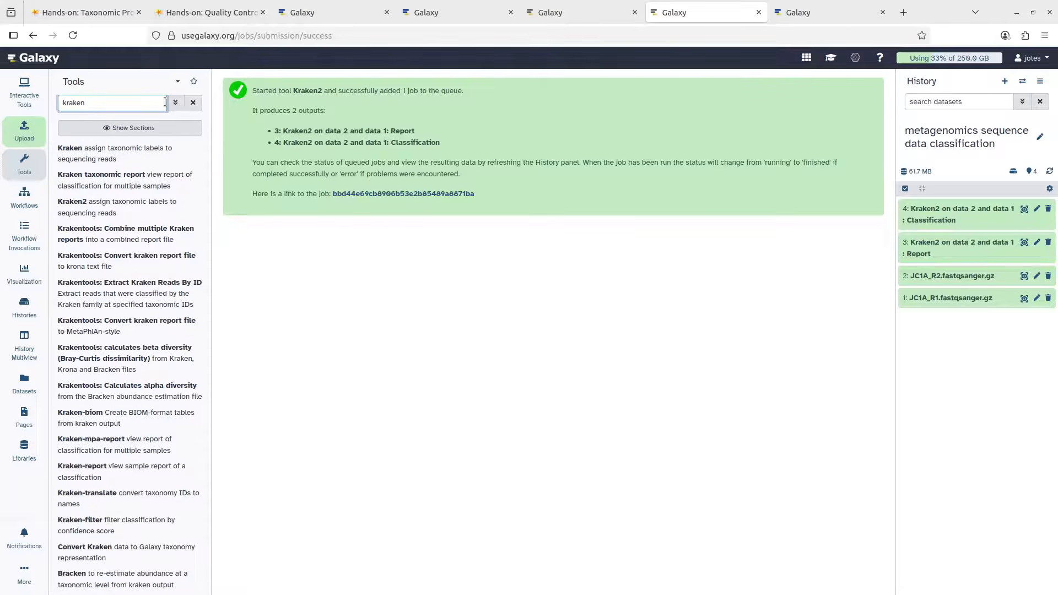
{"action": "type", "text": "tools"}
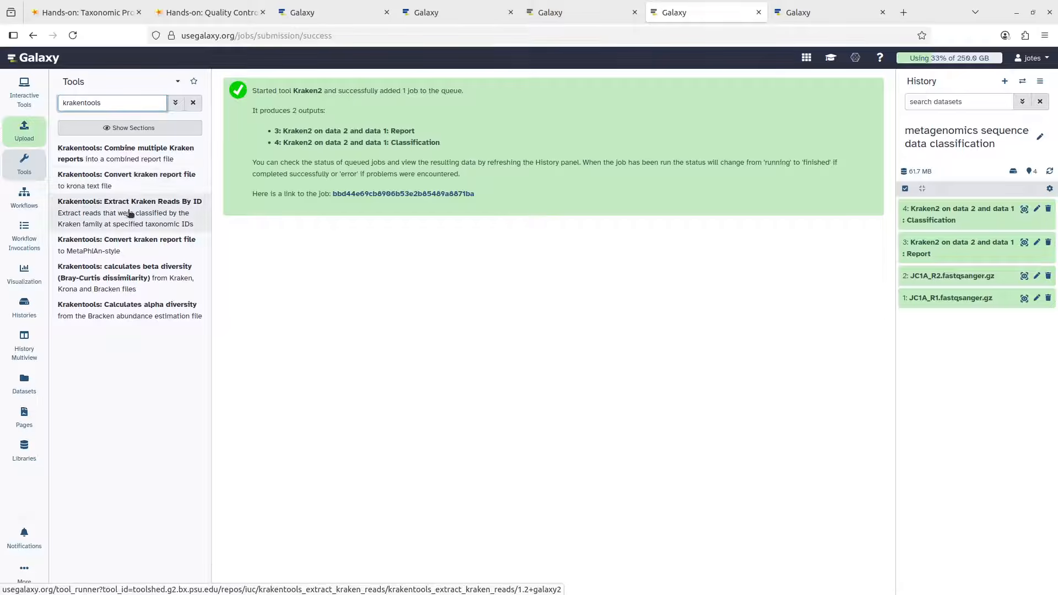
Run Krakentools Convert kraken report file on '3: Kraken2 on data 2 and data 1: Report'
{"action": "left_click", "coordinate": [99, 184]}
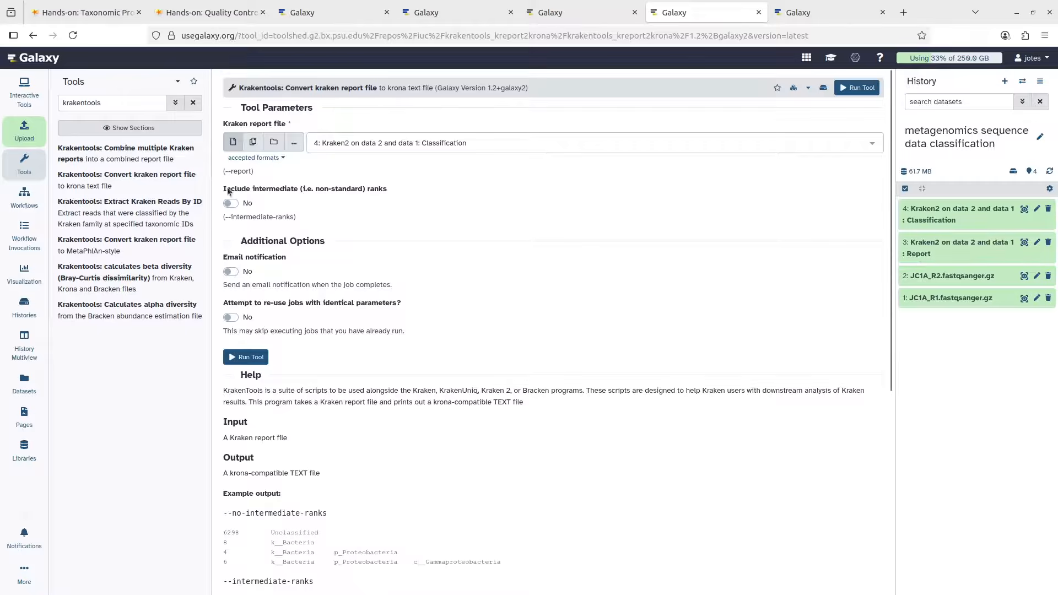
{"action": "left_click", "coordinate": [394, 142]}
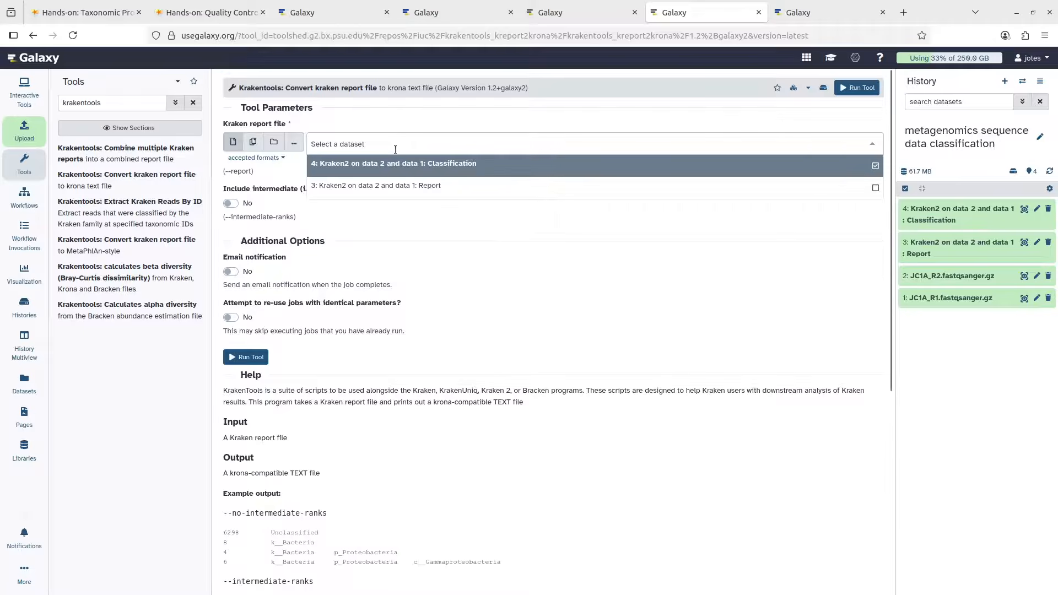
{"action": "left_click", "coordinate": [397, 186]}
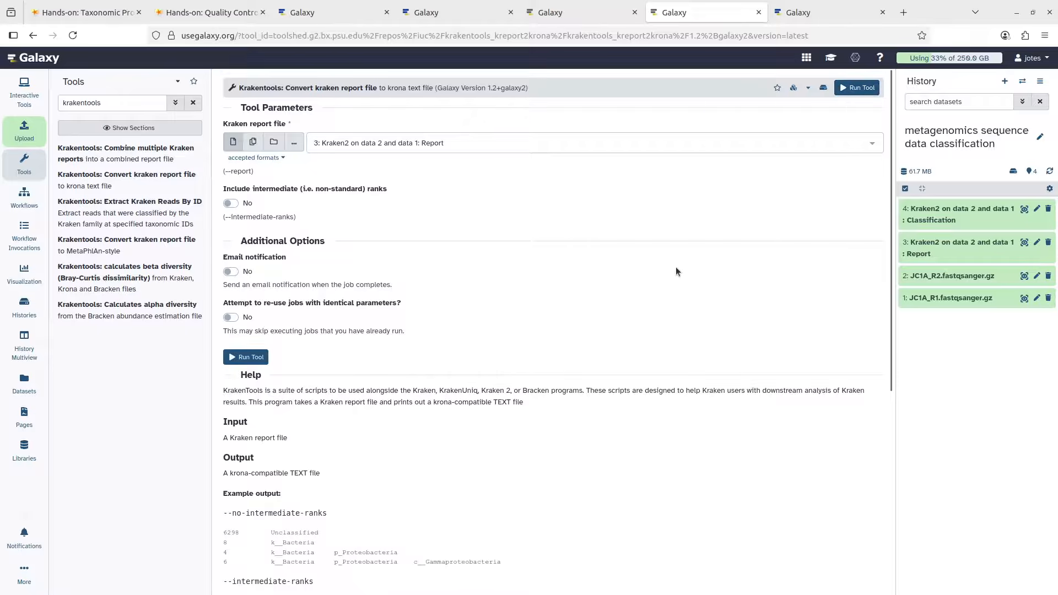
{"action": "left_click", "coordinate": [246, 358]}
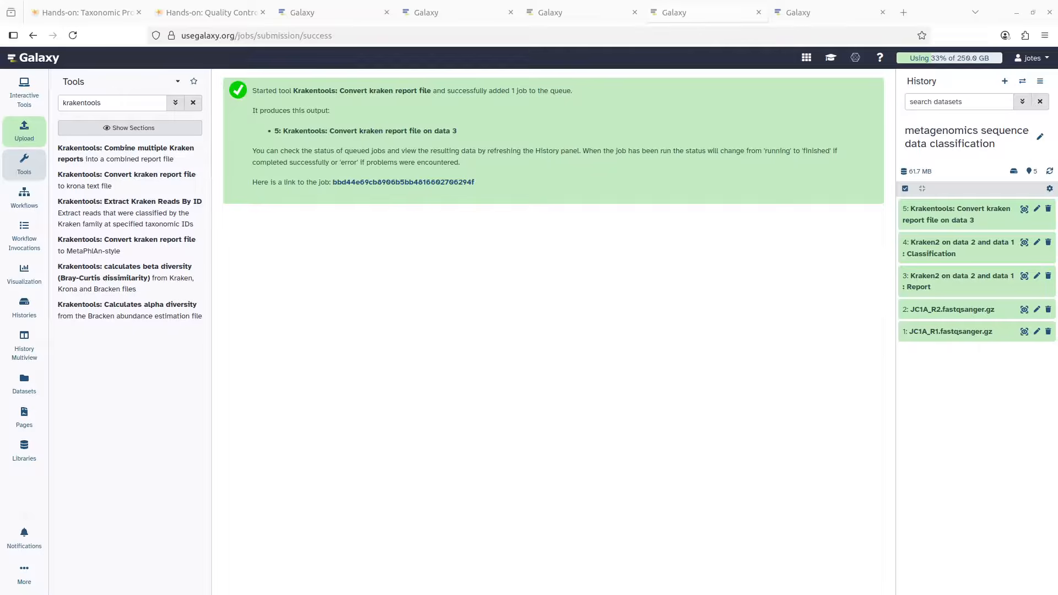
Inspect dataset 5, then search 'krona' and open 'Krona pie chart from taxonomic profile'
{"action": "left_click", "coordinate": [941, 212]}
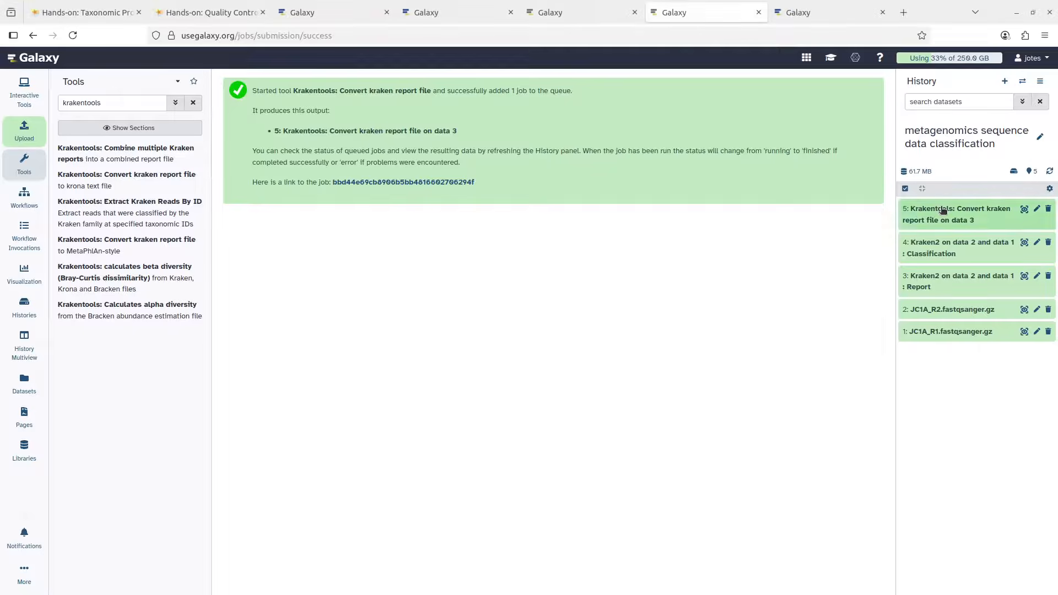
{"action": "left_click", "coordinate": [981, 209]}
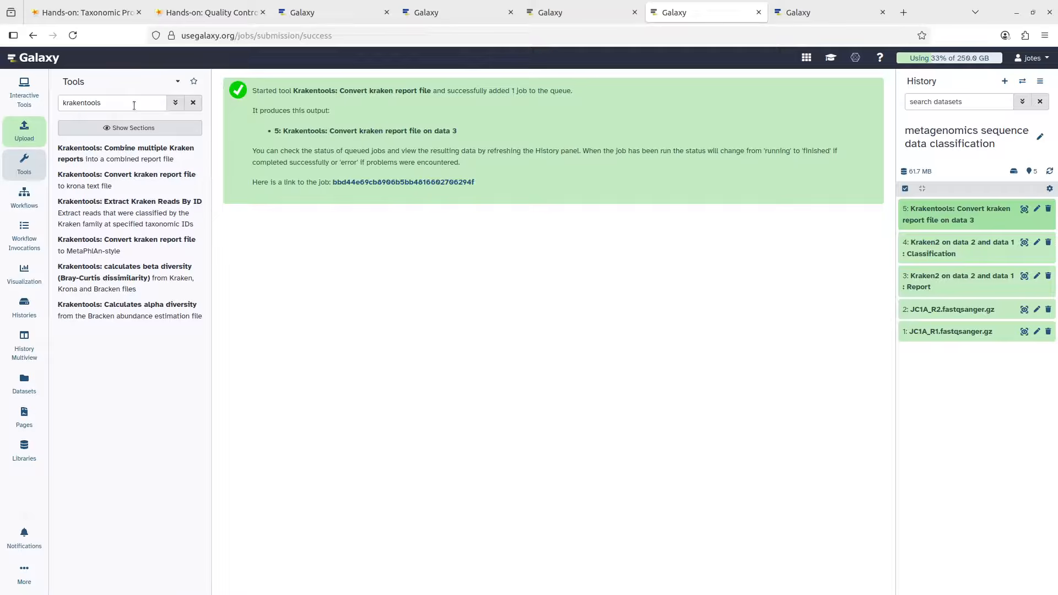
{"action": "left_click_drag", "start_coordinate": [134, 105], "coordinate": [58, 98]}
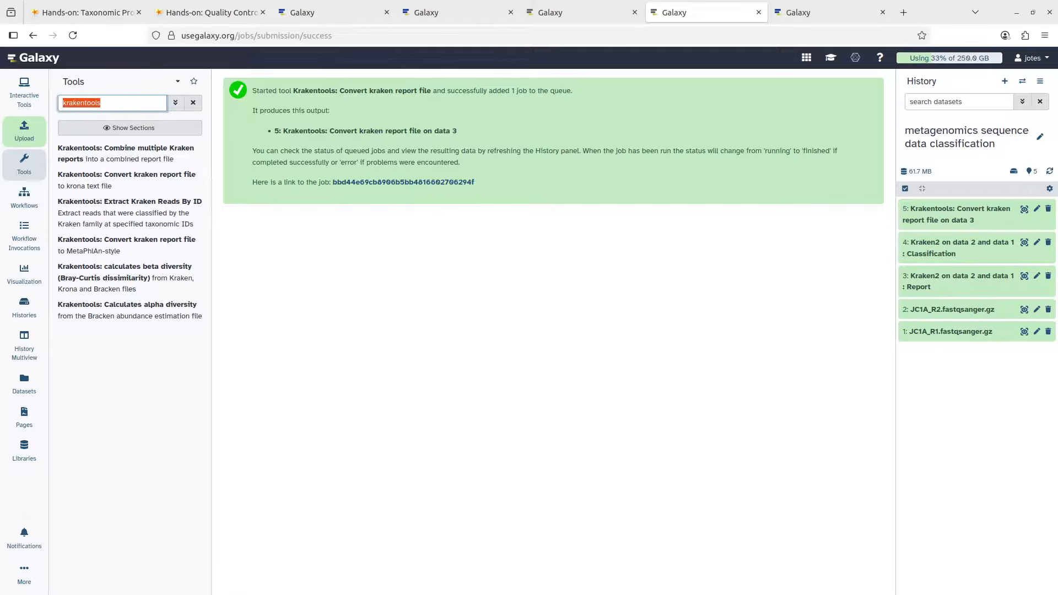
{"action": "type", "text": "krona"}
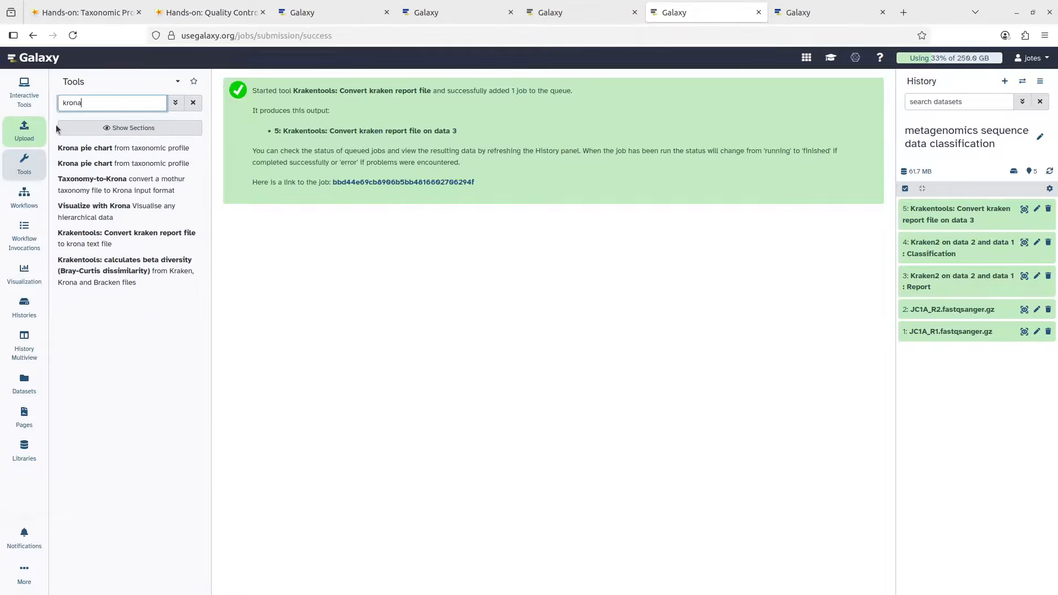
{"action": "left_click", "coordinate": [128, 151]}
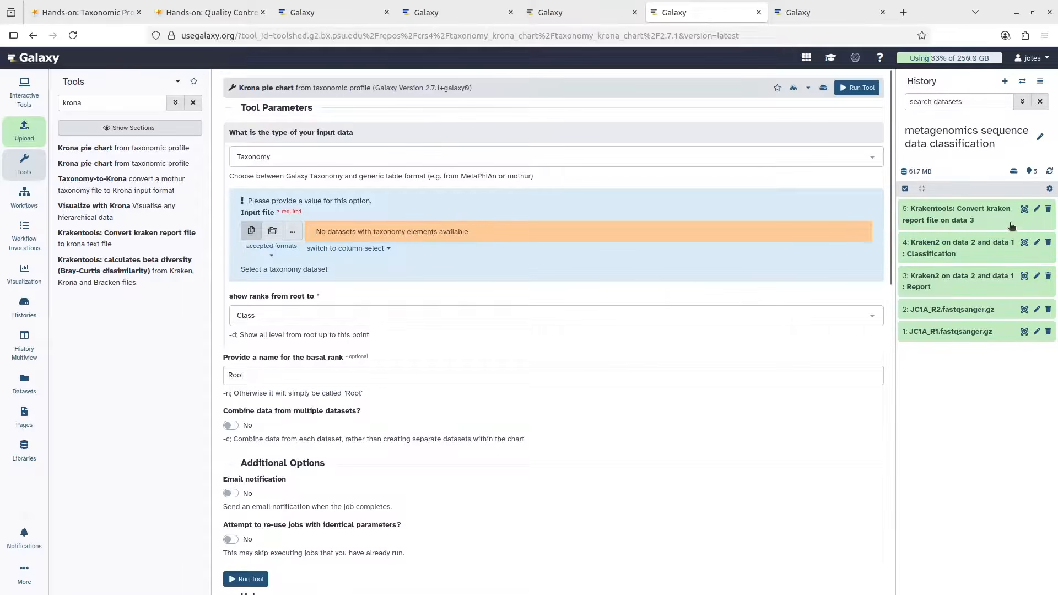
Set the Krona input data type to Tabular and keep dataset 5 as the input file
{"action": "left_click", "coordinate": [297, 157]}
{"action": "left_click", "coordinate": [283, 196]}
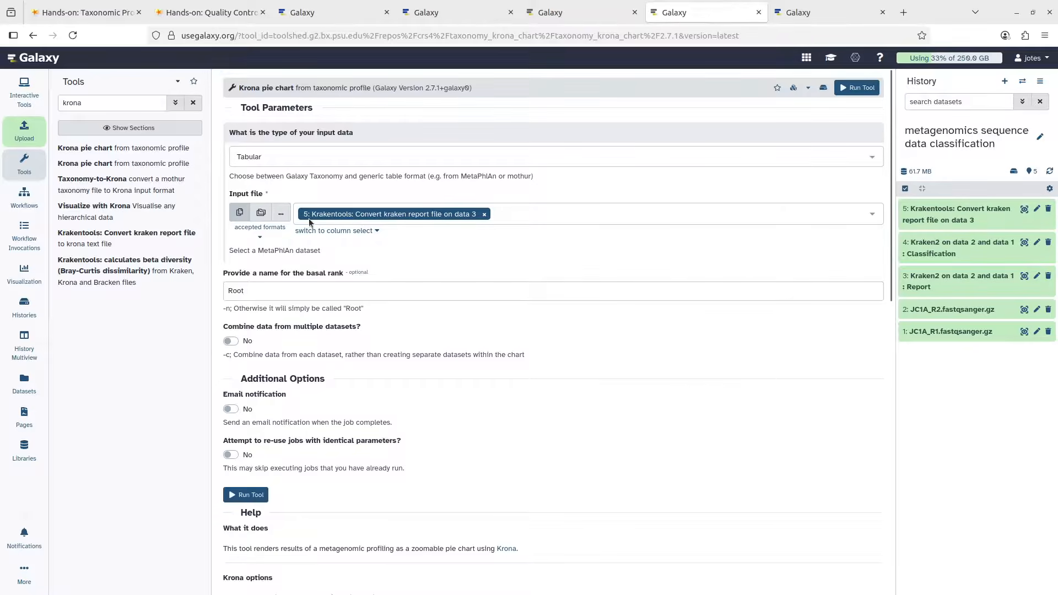
{"action": "left_click", "coordinate": [517, 217]}
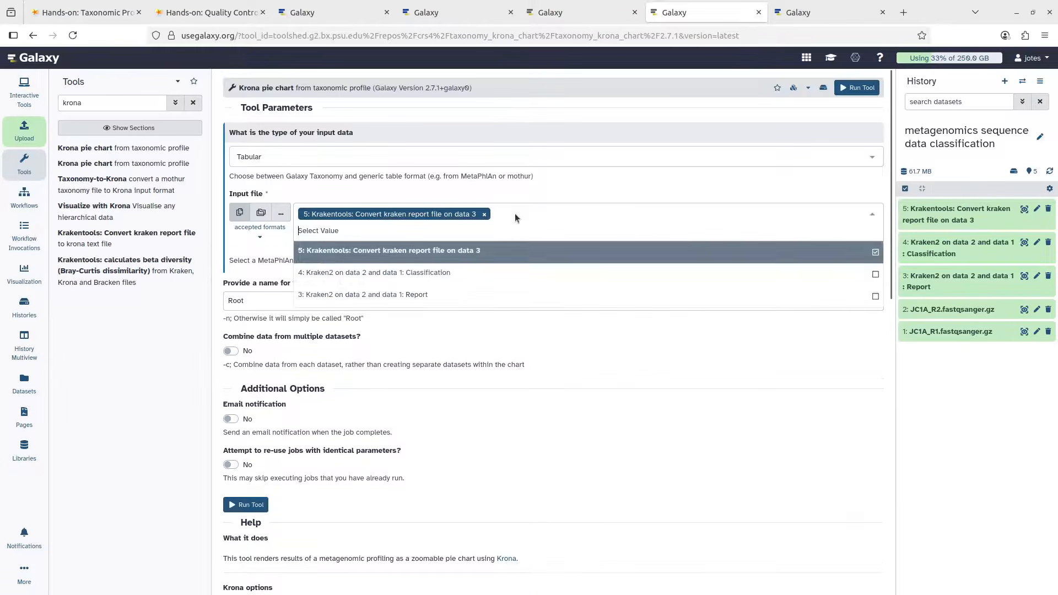
{"action": "left_click", "coordinate": [345, 253]}
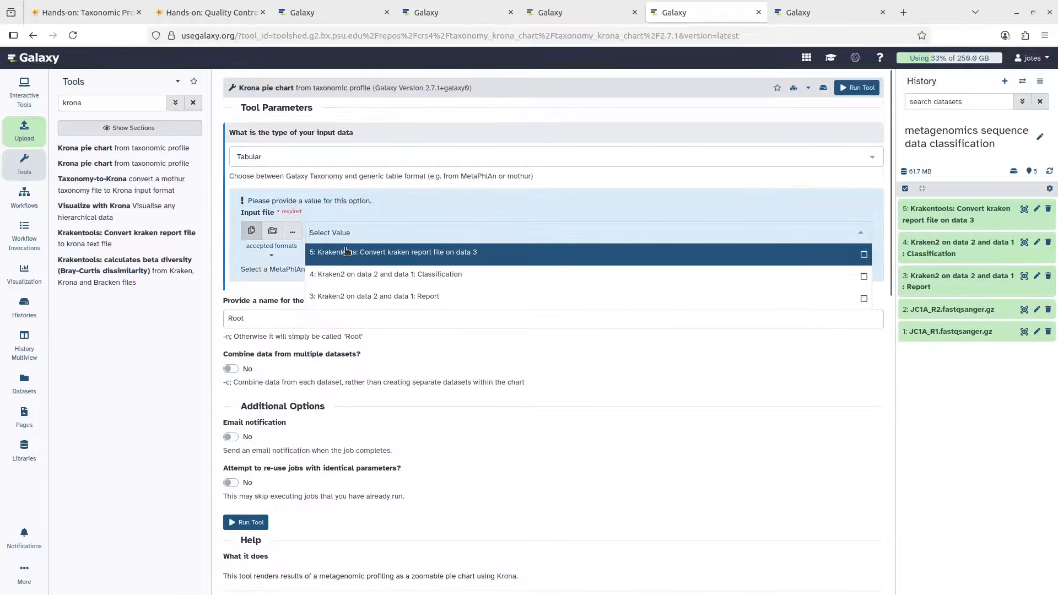
{"action": "left_click", "coordinate": [354, 253]}
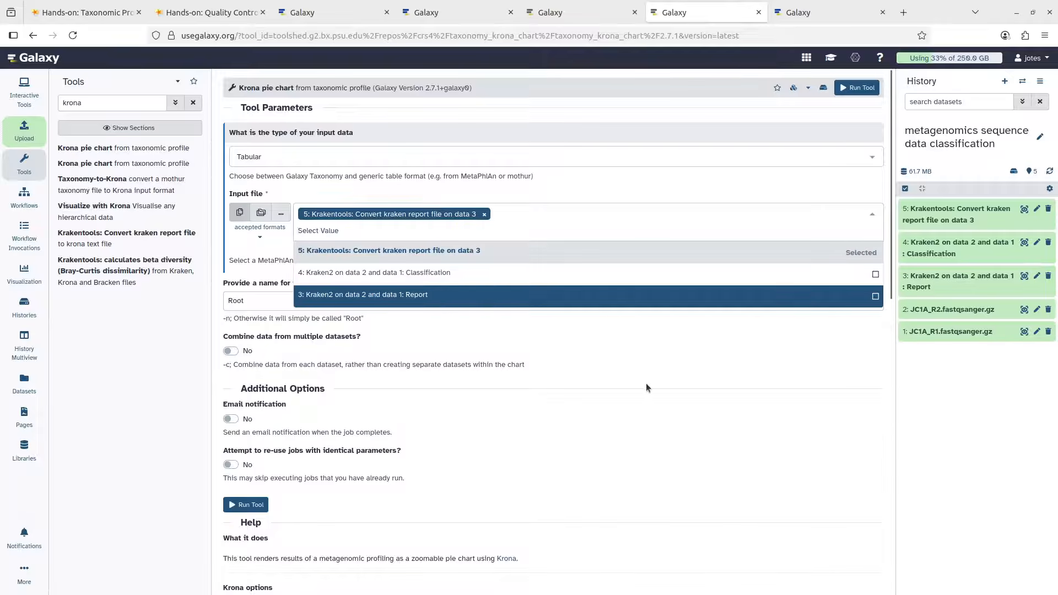
{"action": "left_click", "coordinate": [958, 398]}
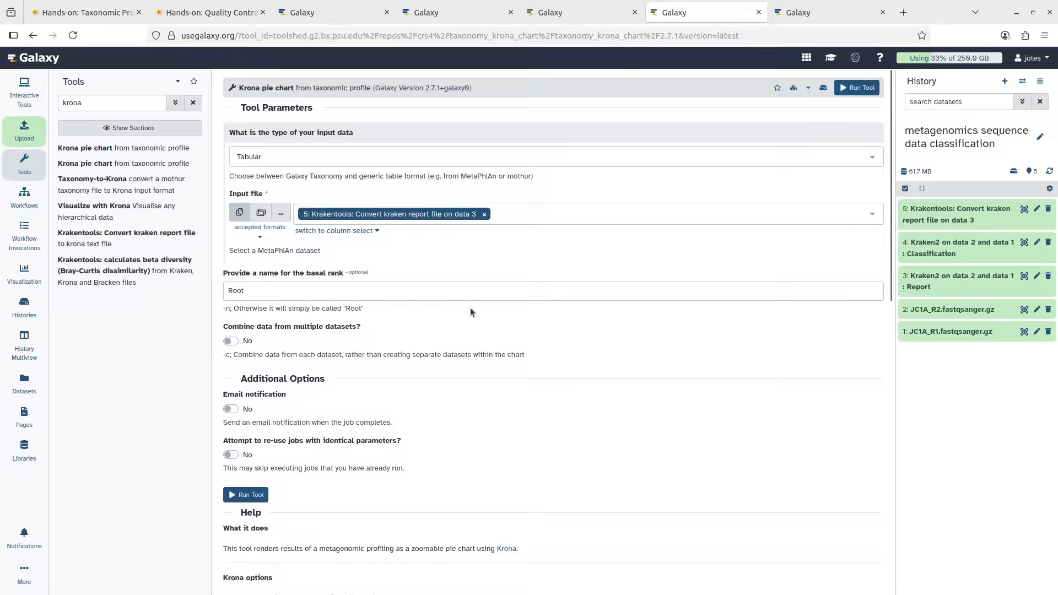
{"action": "scroll", "coordinate": [343, 282], "scroll_direction": "down", "scroll_amount": 2}
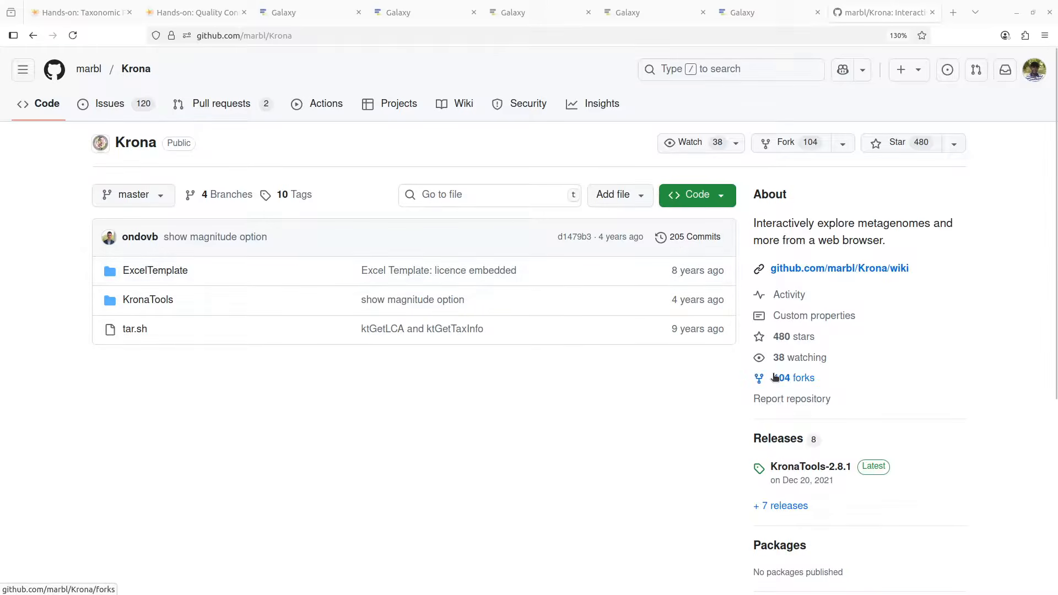
Look over the marbl/Krona GitHub page, then go back to the Galaxy Krona form
{"action": "scroll", "coordinate": [772, 358], "scroll_direction": "down", "scroll_amount": 2}
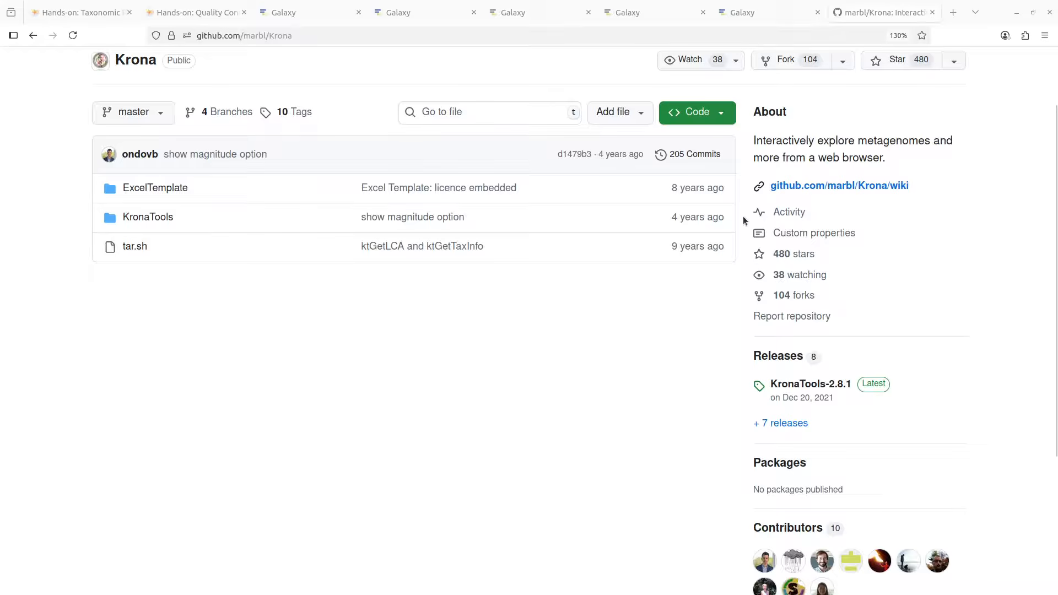
{"action": "left_click", "coordinate": [649, 12]}
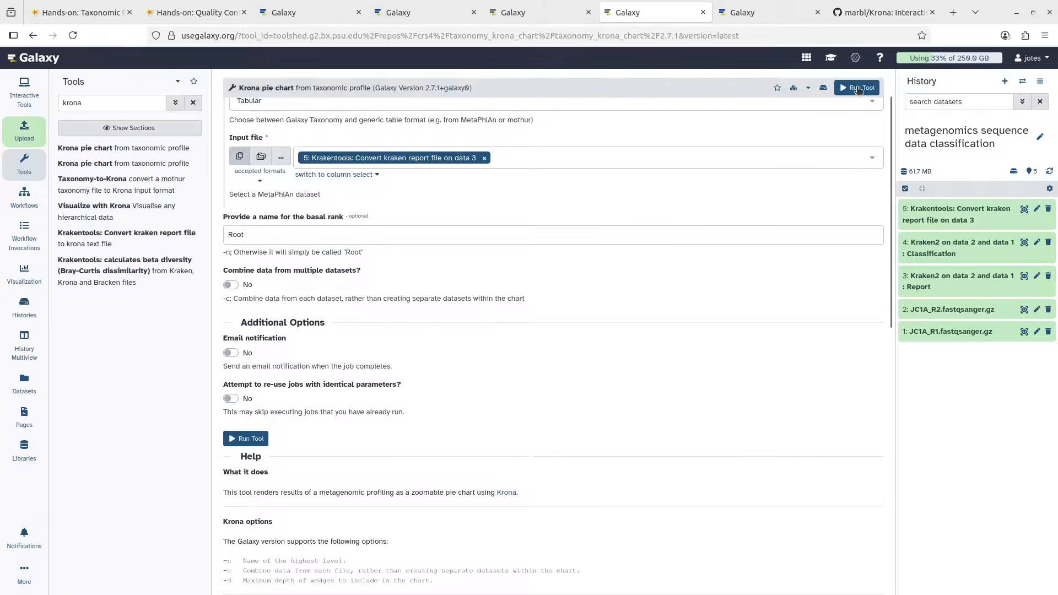
Run the Krona pie chart tool on dataset 5 from the completed form
{"action": "left_click", "coordinate": [248, 439]}
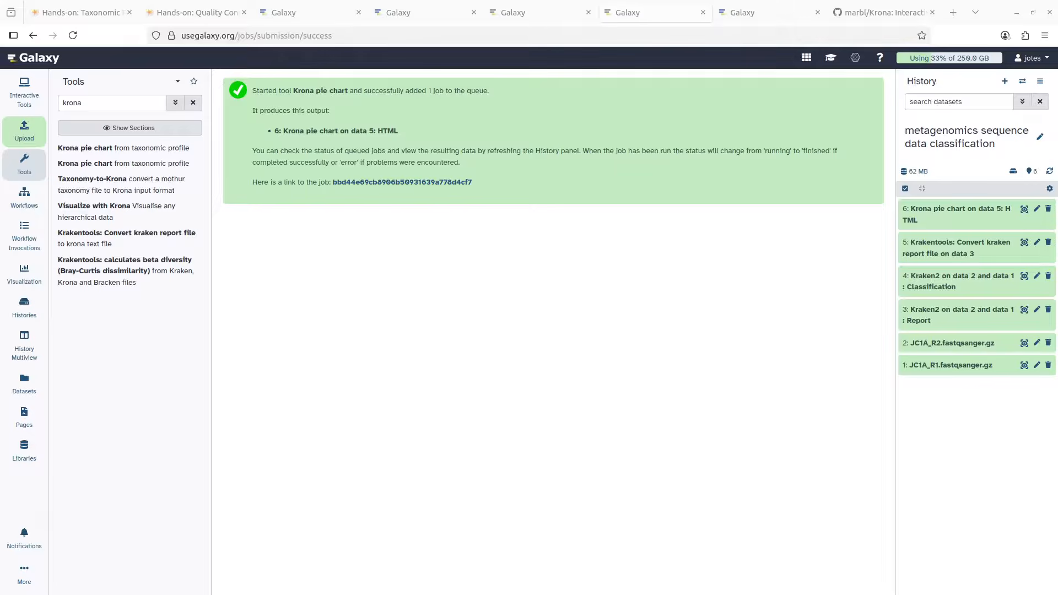
Expand dataset 6 and view its Krona chart, showing 76% of 131498 reads Unclassified
{"action": "left_click", "coordinate": [936, 220]}
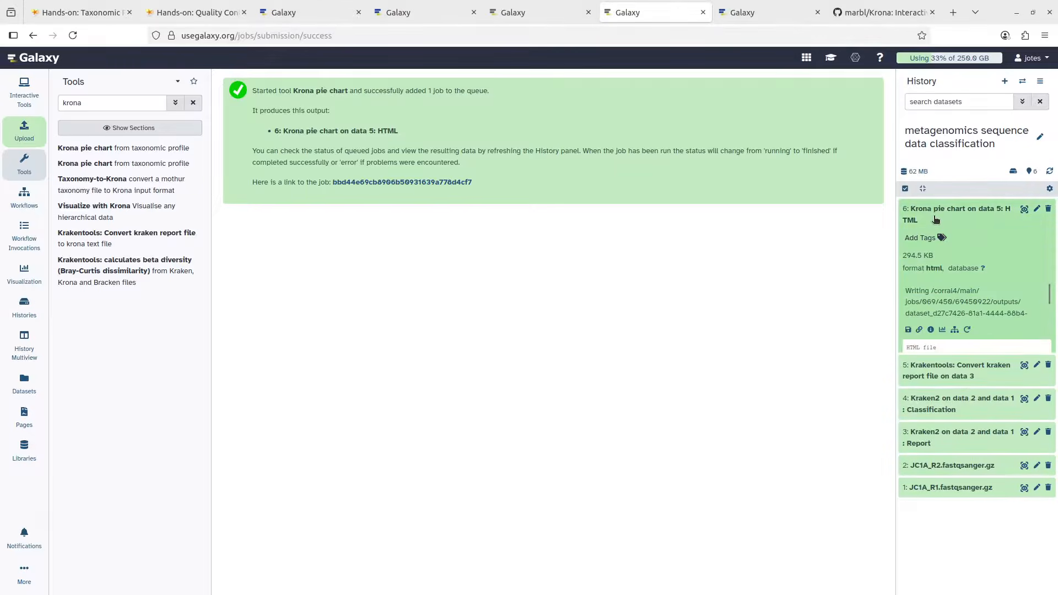
{"action": "left_click", "coordinate": [1021, 218]}
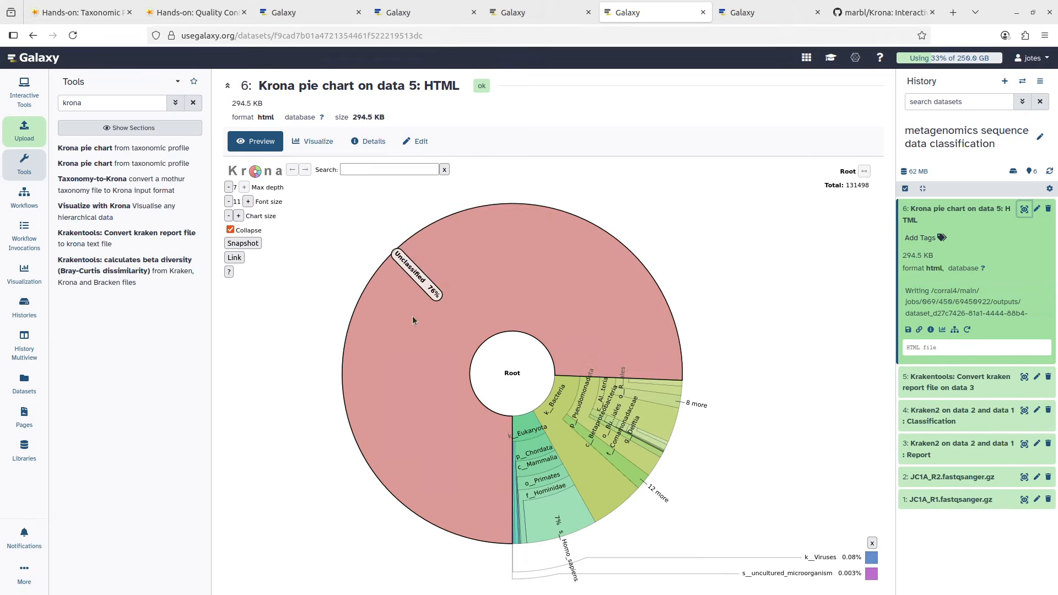
{"action": "left_click", "coordinate": [63, 17]}
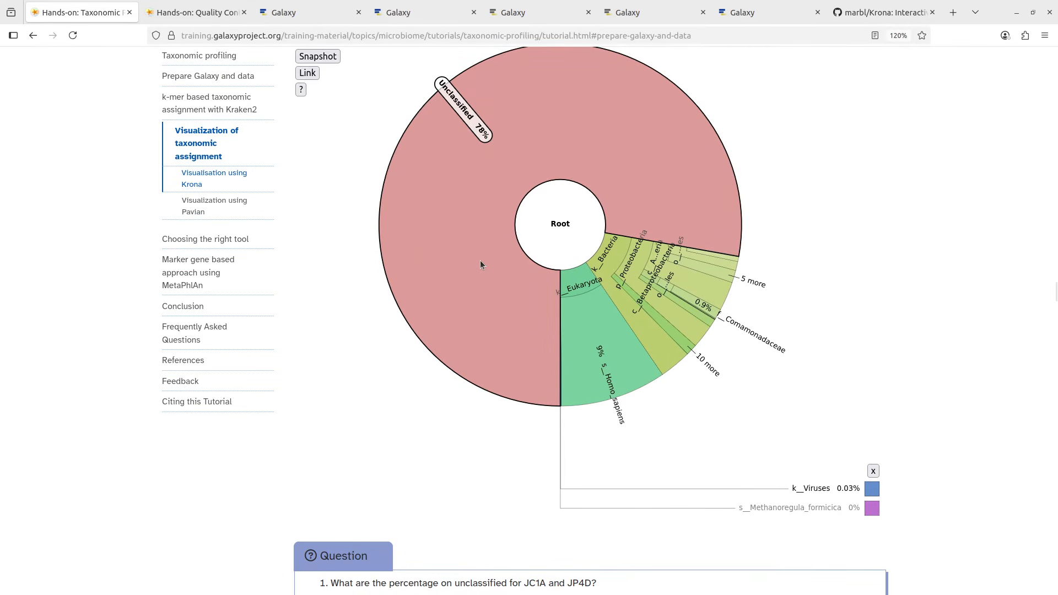
{"action": "scroll", "coordinate": [481, 260], "scroll_direction": "up", "scroll_amount": 3}
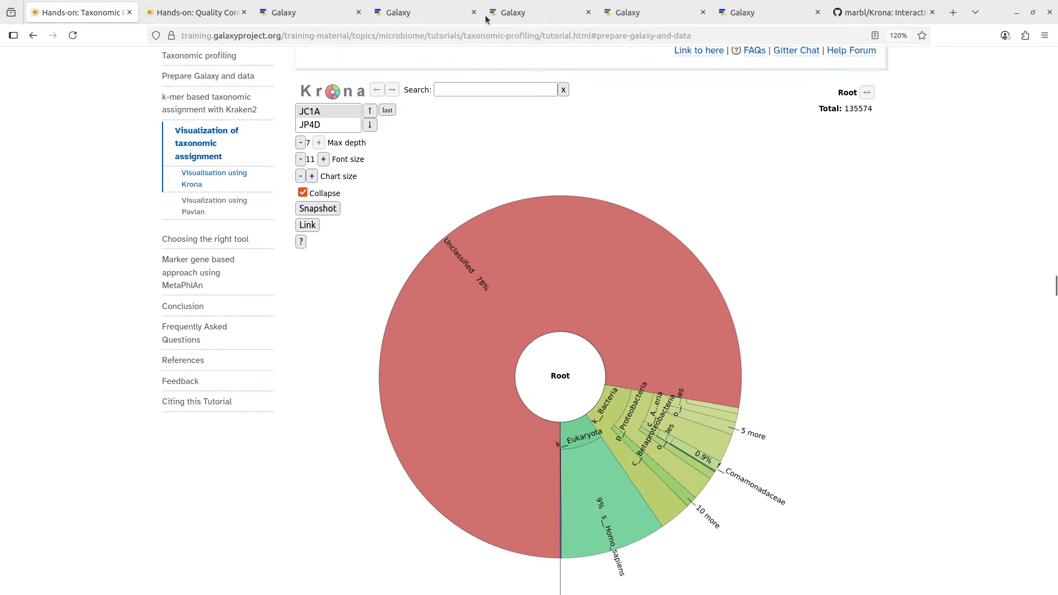
{"action": "left_click", "coordinate": [643, 11]}
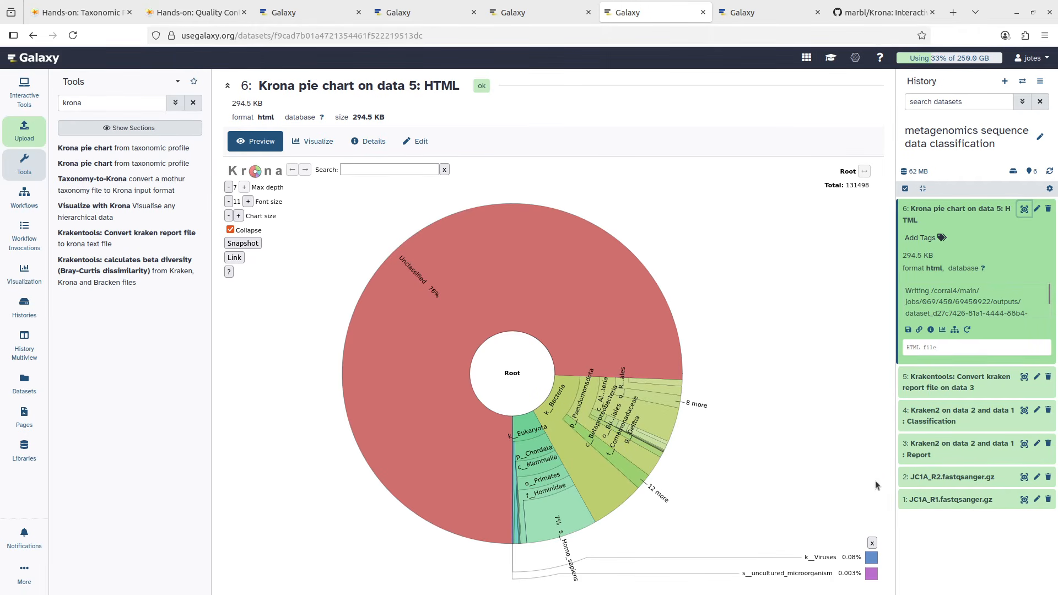
{"action": "left_click", "coordinate": [295, 17]}
{"action": "left_click", "coordinate": [414, 13]}
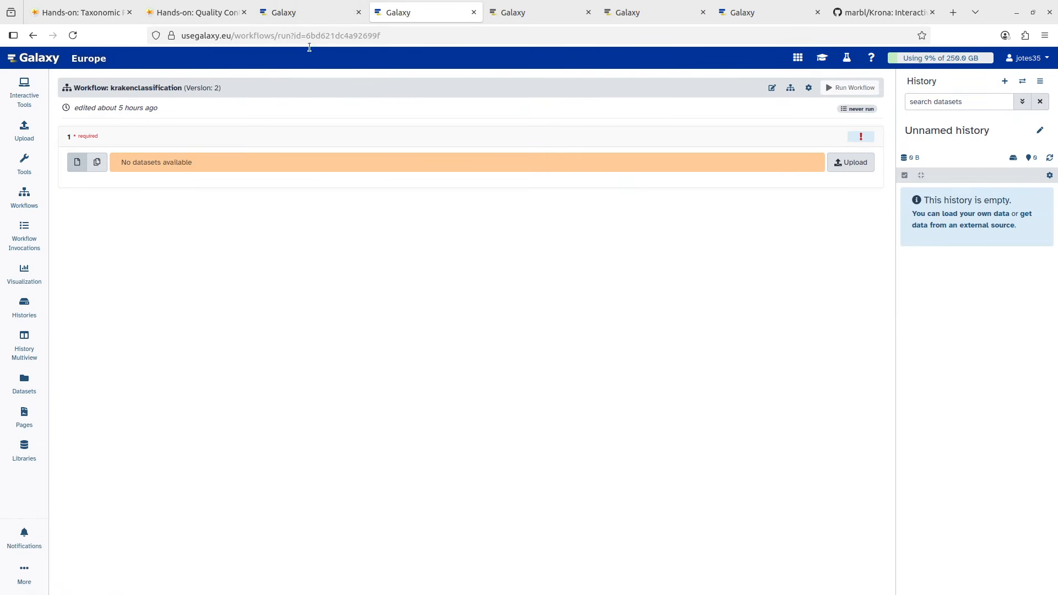
{"action": "left_click", "coordinate": [305, 12]}
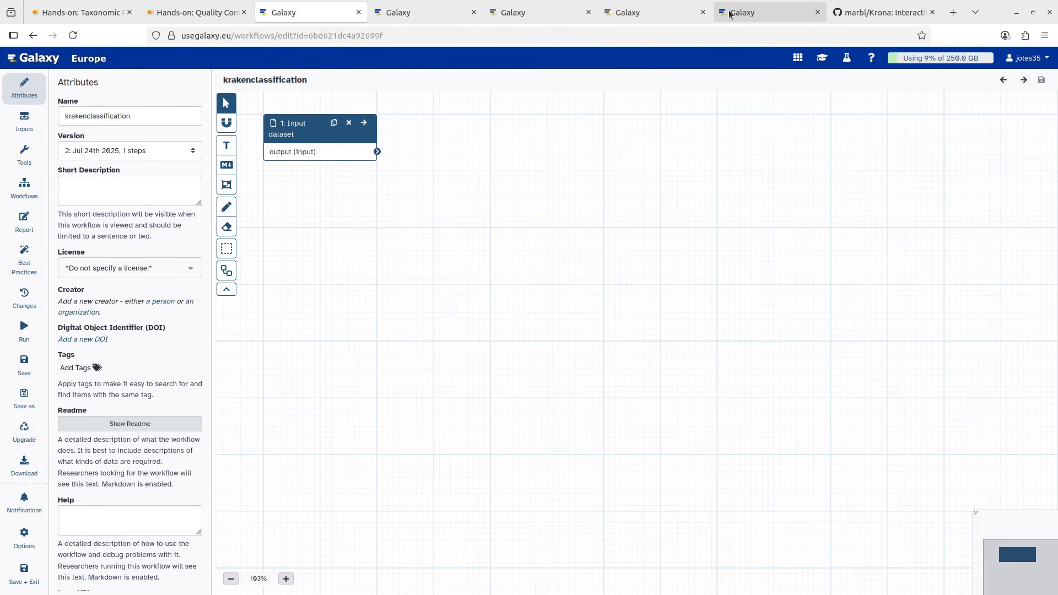
{"action": "left_click", "coordinate": [743, 12]}
{"action": "left_click", "coordinate": [292, 12]}
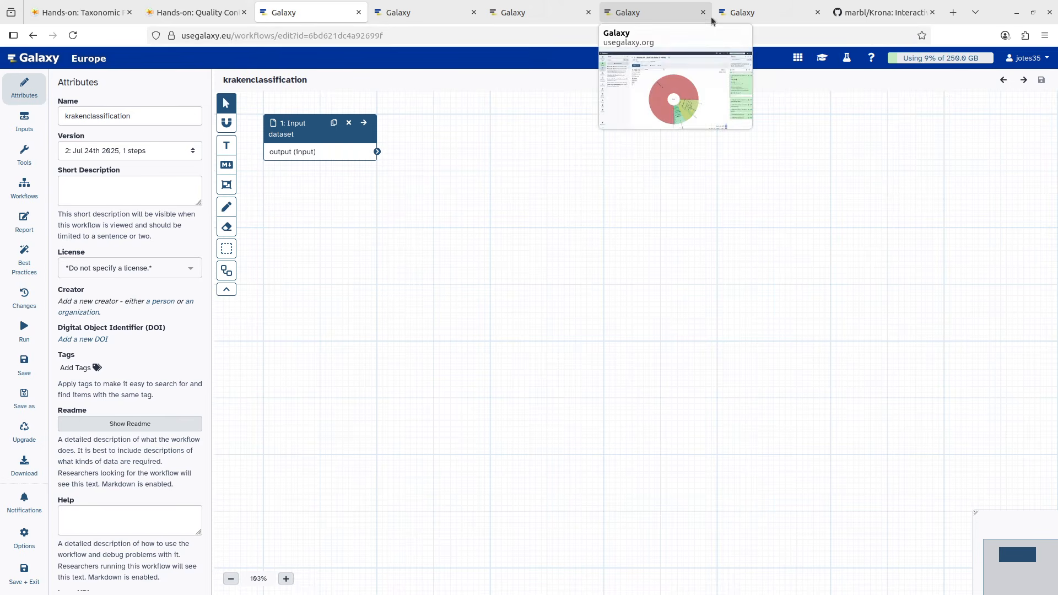
{"action": "mouse_move", "coordinate": [733, 16]}
{"action": "left_click", "coordinate": [630, 13]}
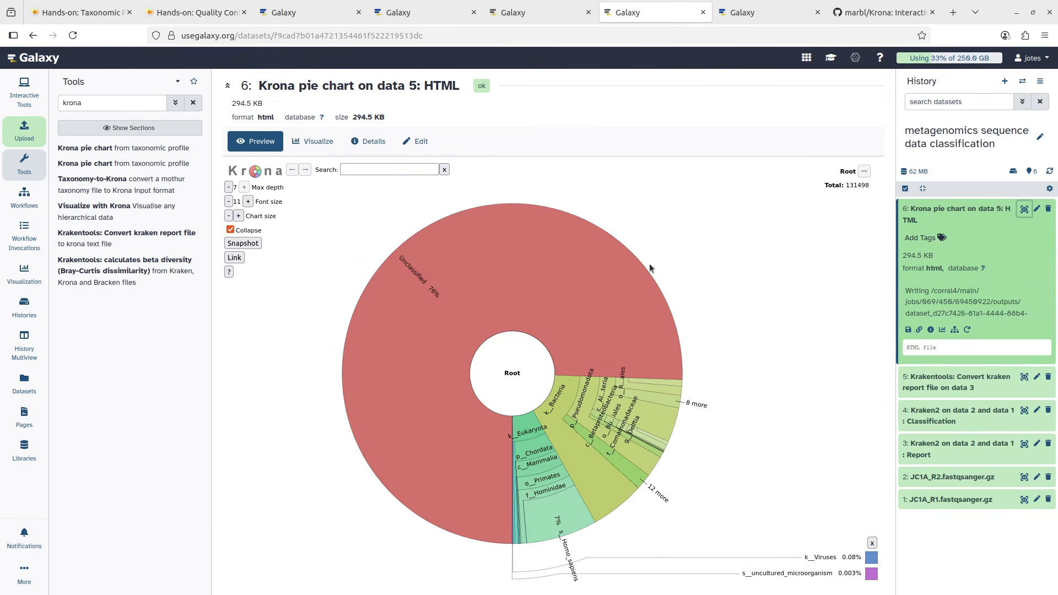